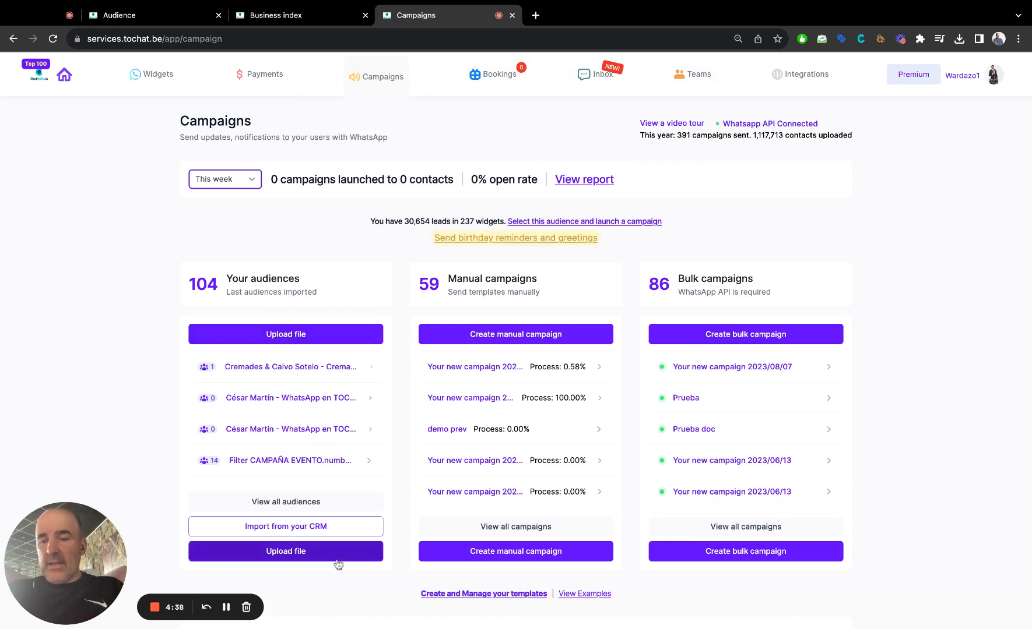
Check the available CRM import sources and upload the contact file export_manycontacts-2.xlsx as a new audience.
click(320, 527)
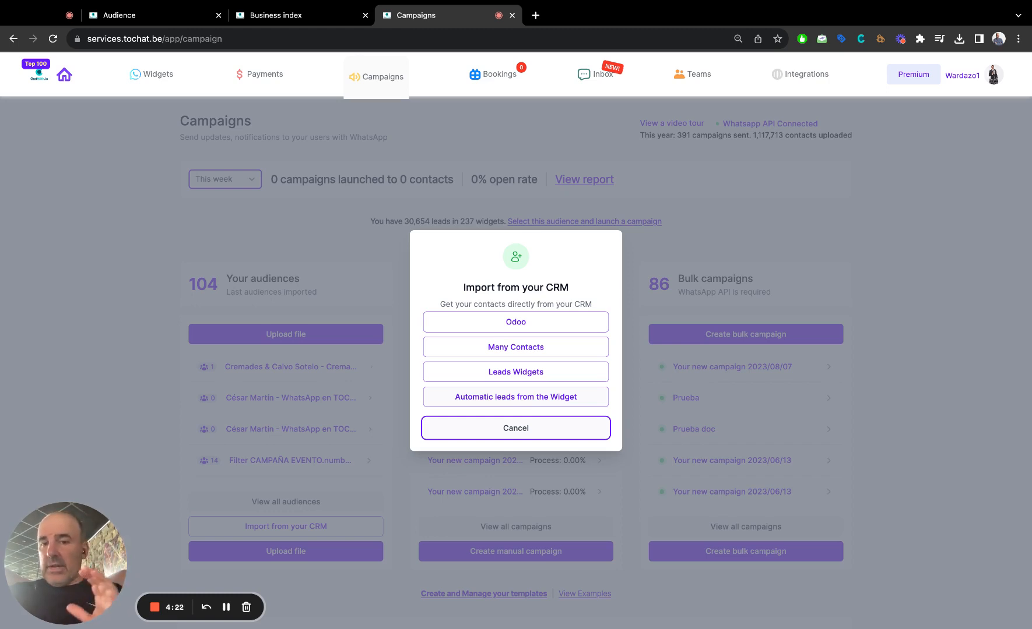
click(508, 430)
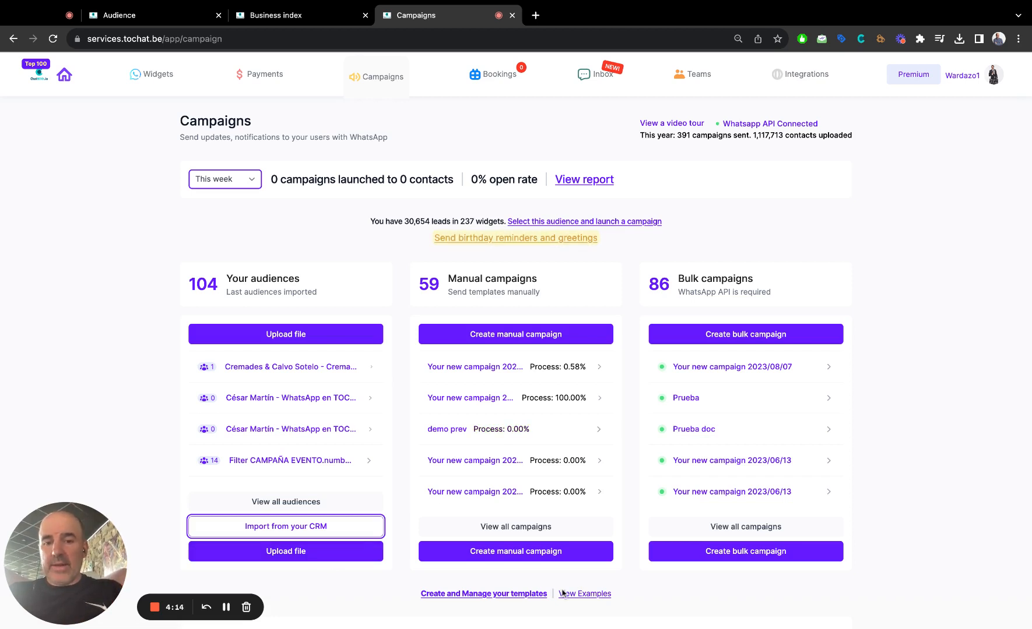
click(302, 554)
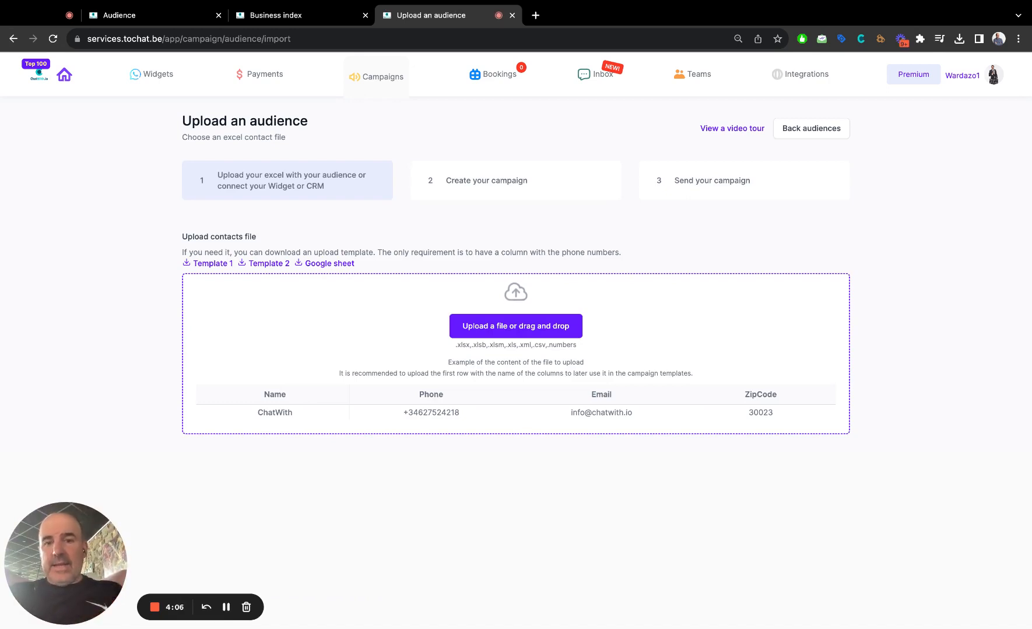
click(482, 337)
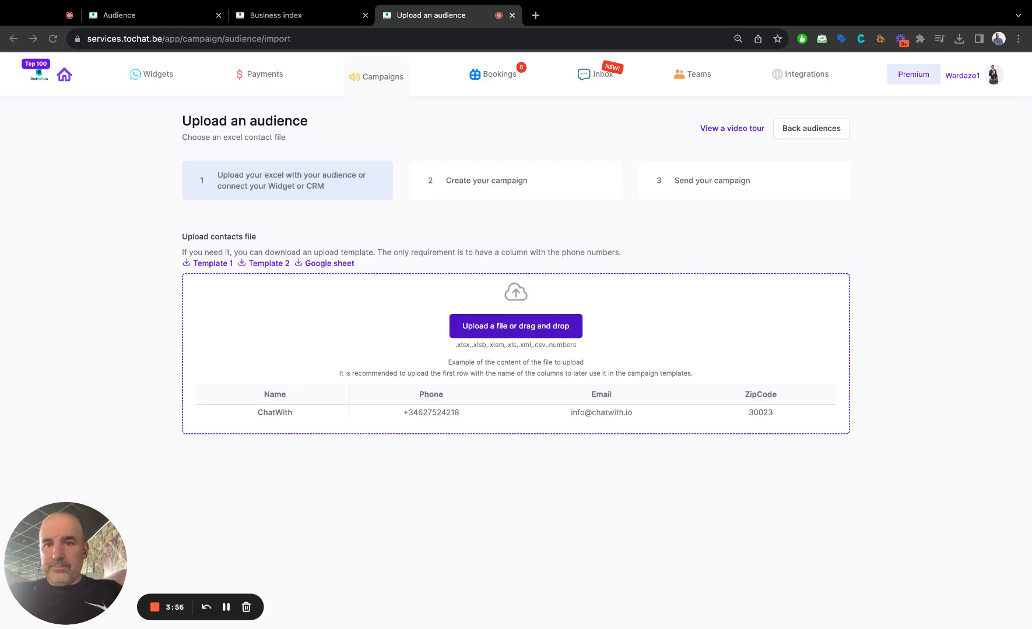
double_click(384, 313)
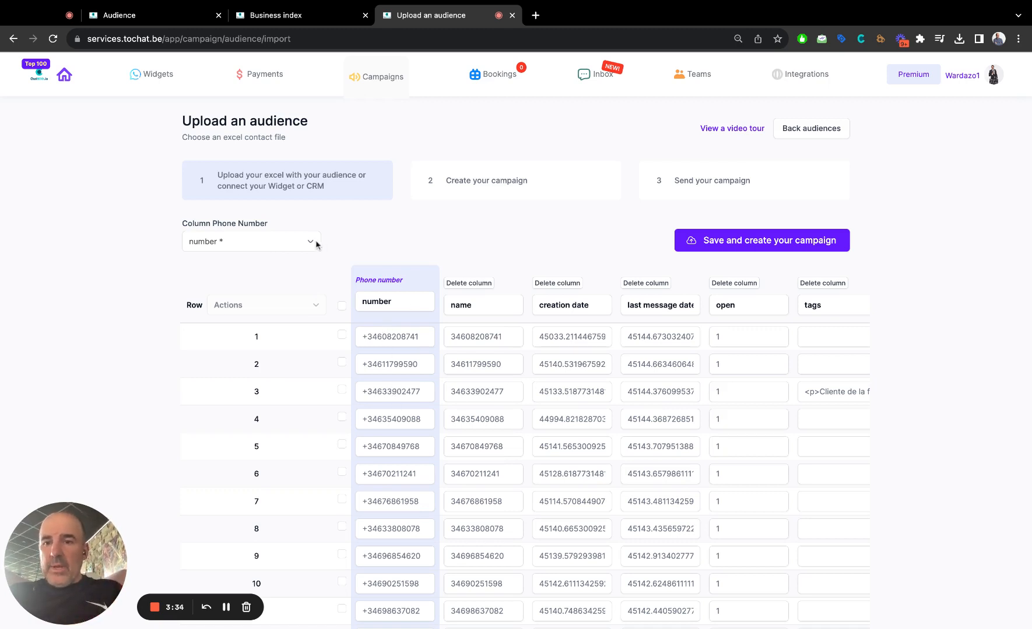
Keep number as the phone number column and delete the creation date, last message date, open and name columns.
click(279, 244)
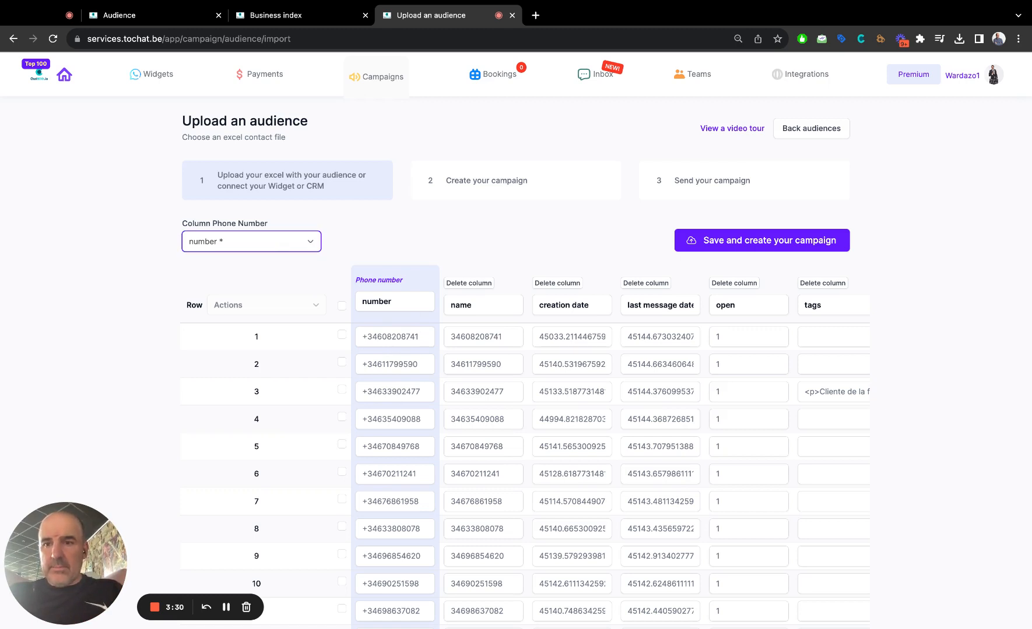
click(308, 238)
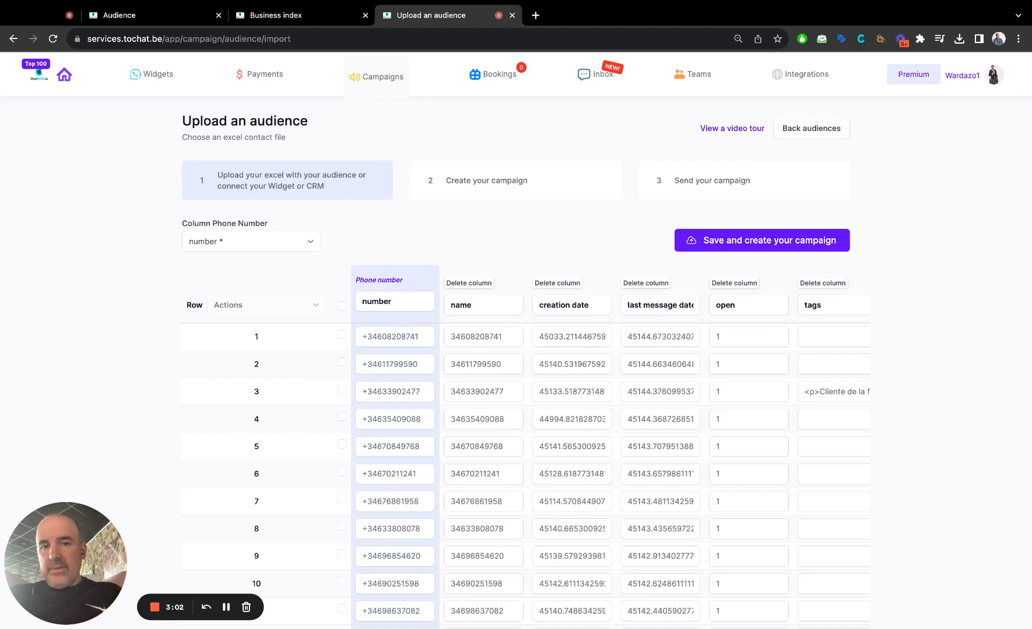
click(571, 286)
click(571, 285)
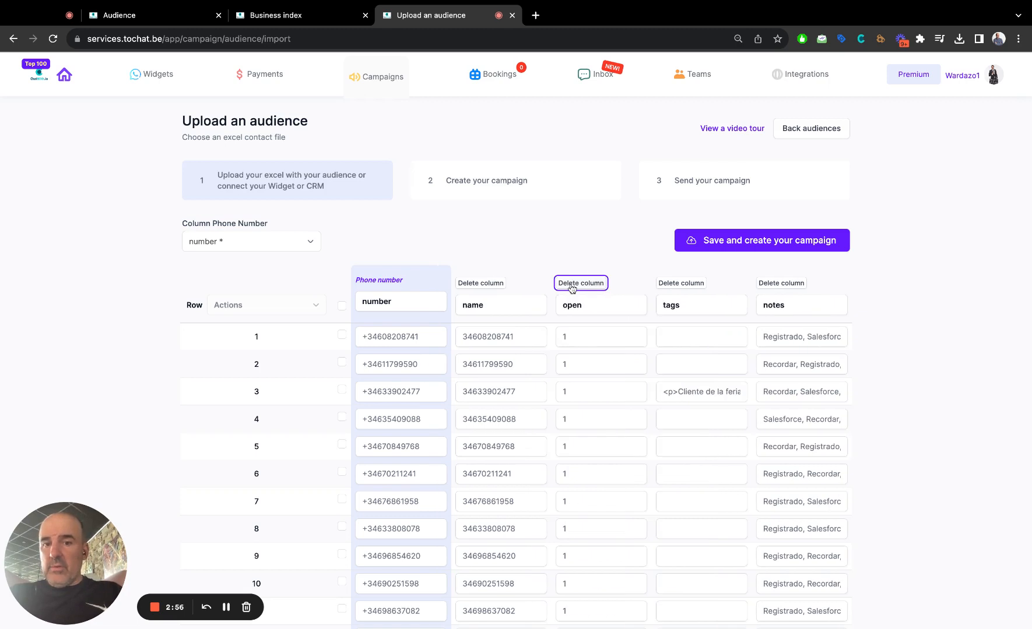
click(571, 285)
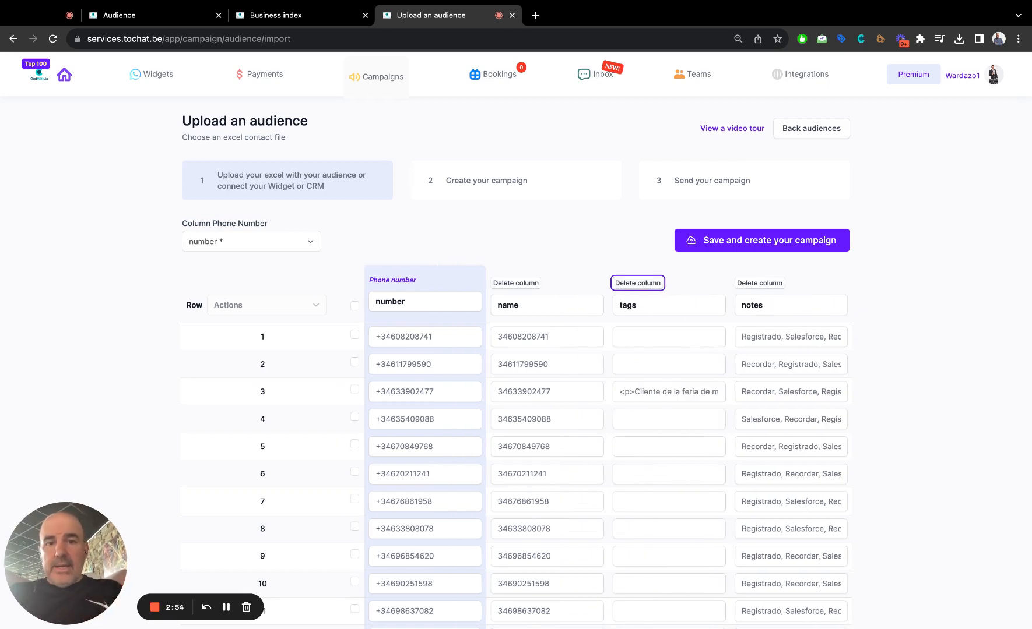
click(523, 285)
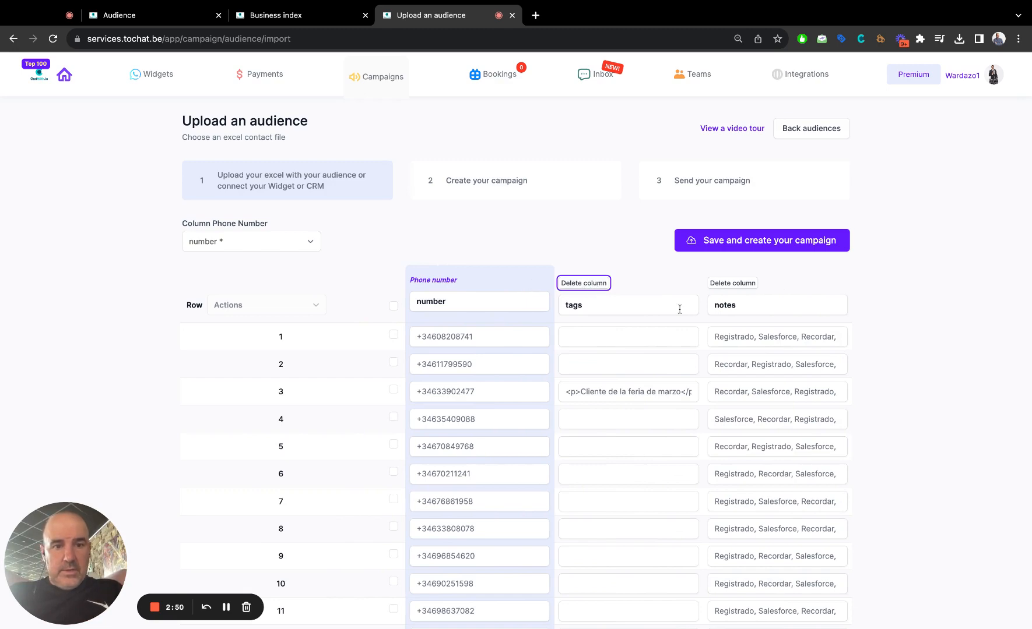
Check the tags and notes values in the imported rows and delete the tags column.
click(732, 338)
click(768, 336)
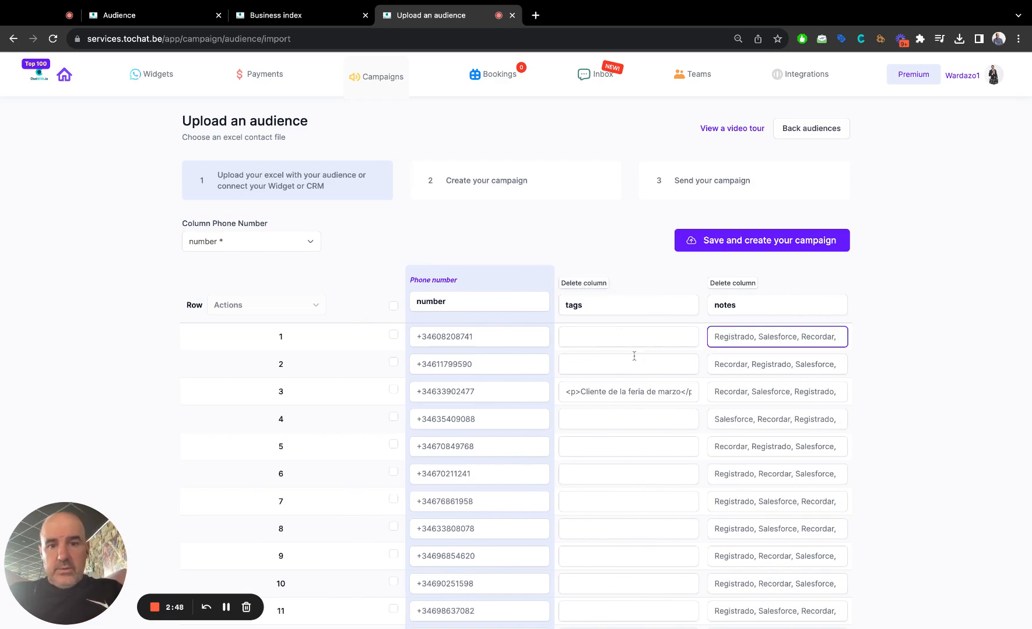
scroll(631, 355, down, 10)
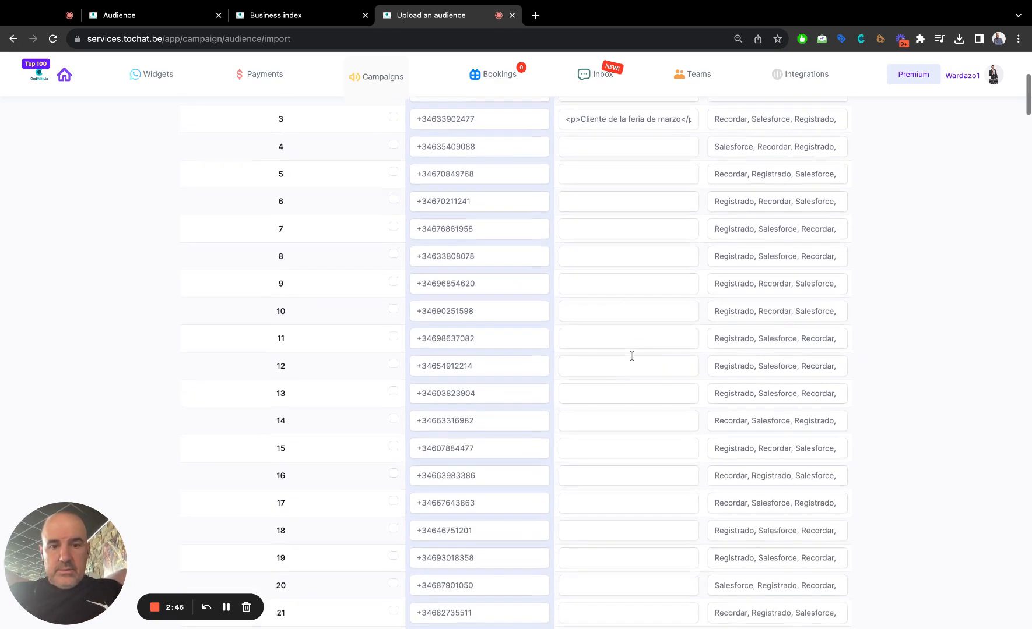
scroll(631, 355, up, 10)
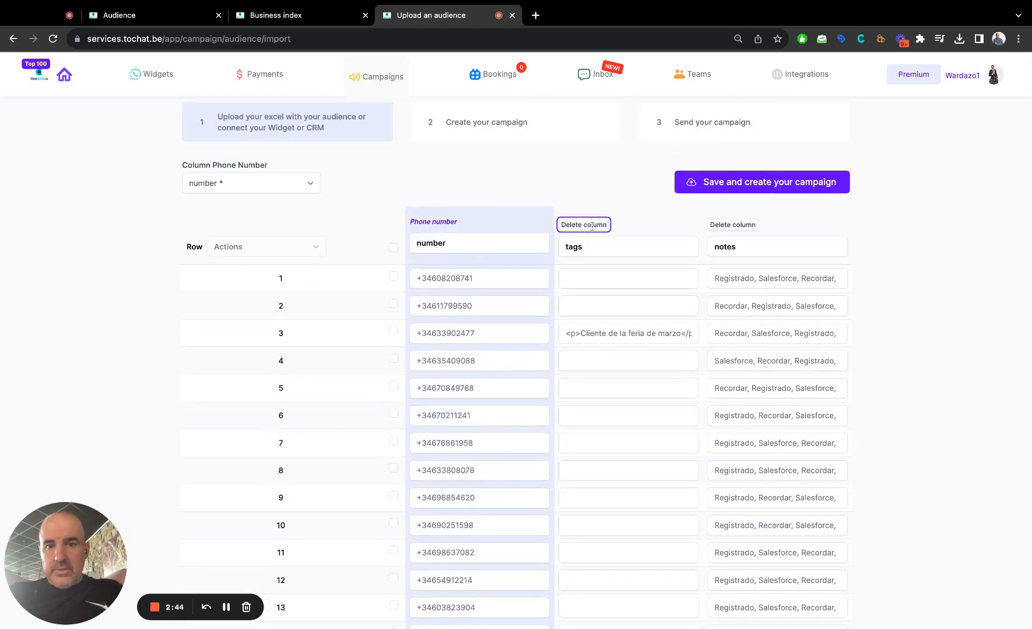
click(584, 225)
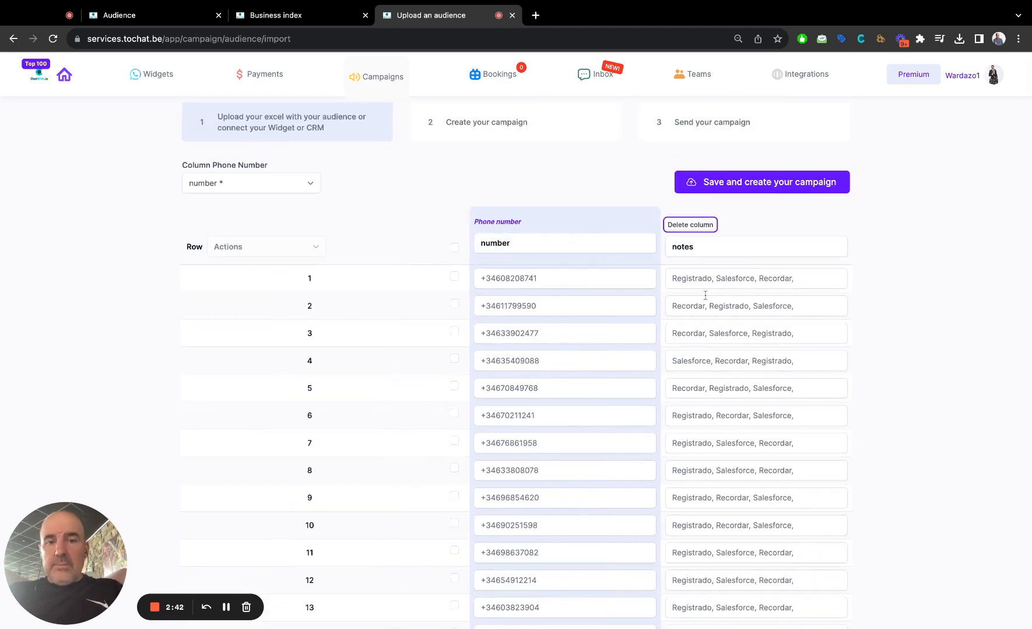
Save the imported audience with only the number and notes columns and continue to campaign creation.
click(702, 278)
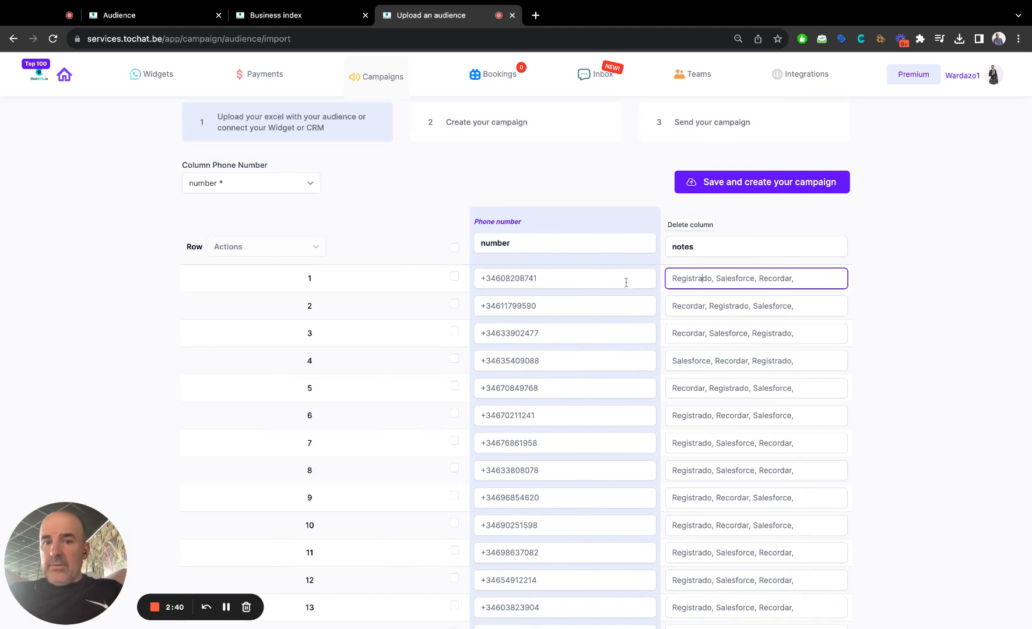
click(592, 283)
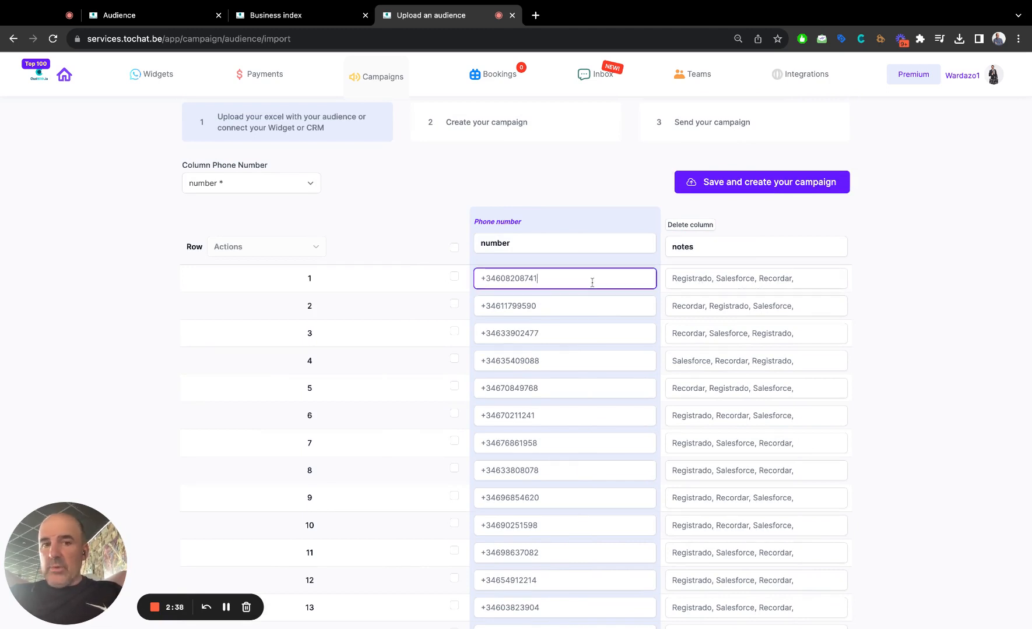
scroll(565, 302, up, 2)
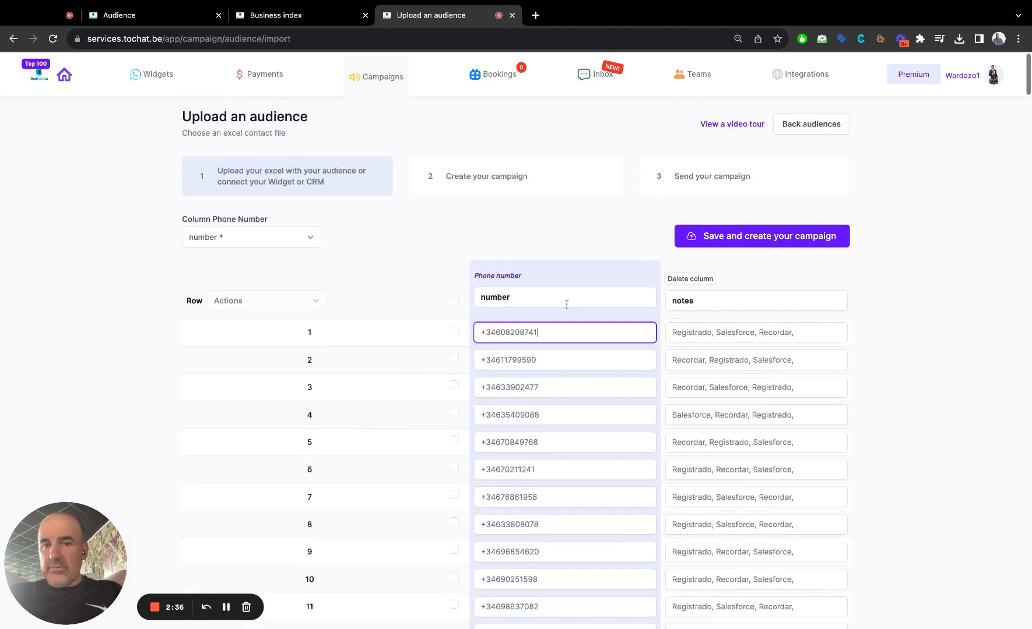
click(736, 237)
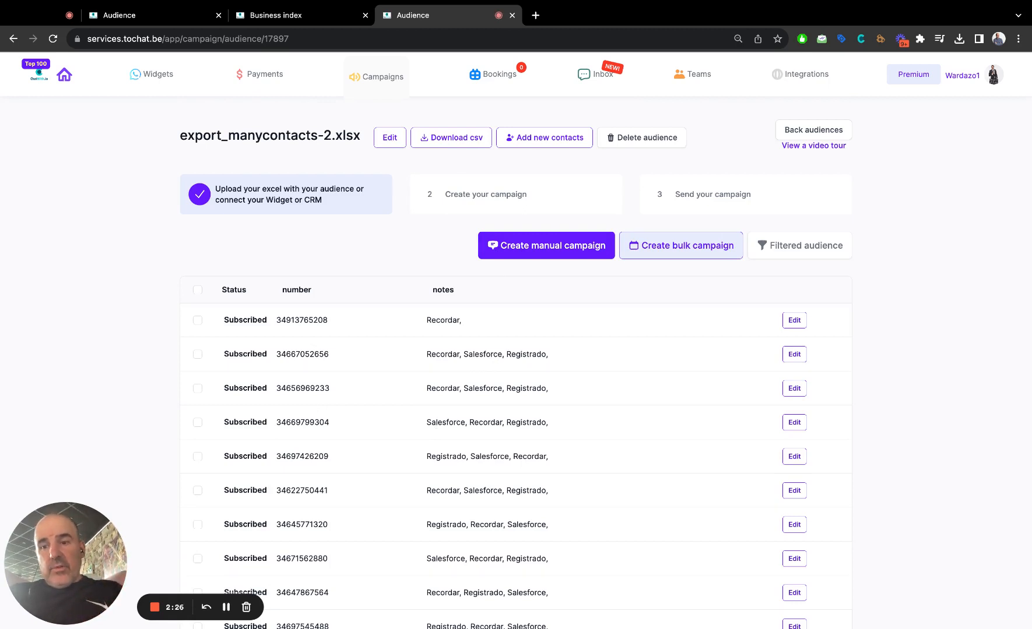
Open the audience's filter settings and look through the contacts' notes for the Salesforce tag.
click(797, 250)
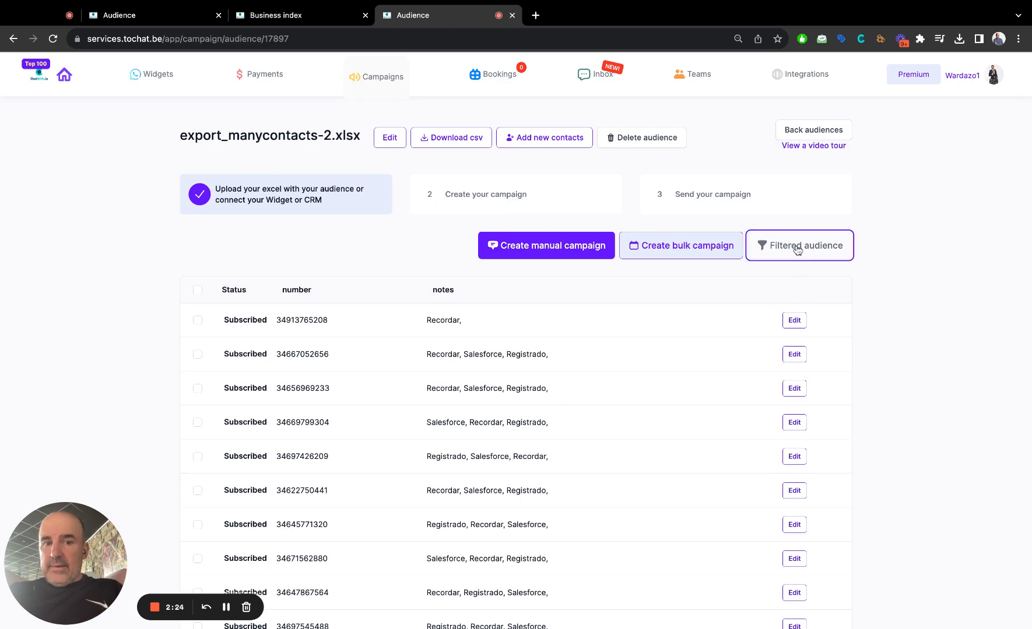
scroll(493, 296, down, 2)
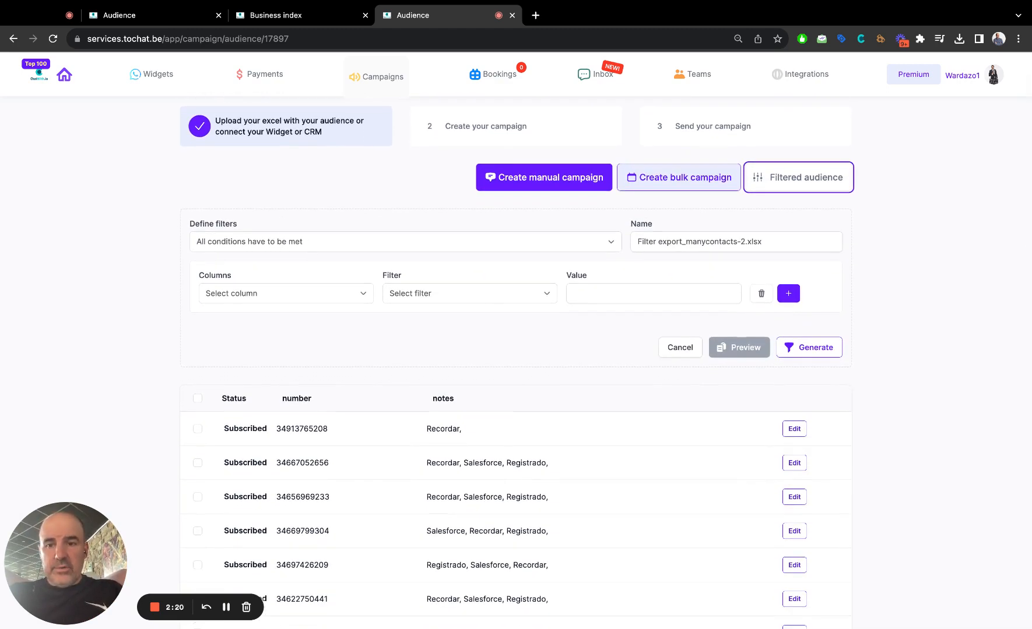
scroll(502, 334, down, 8)
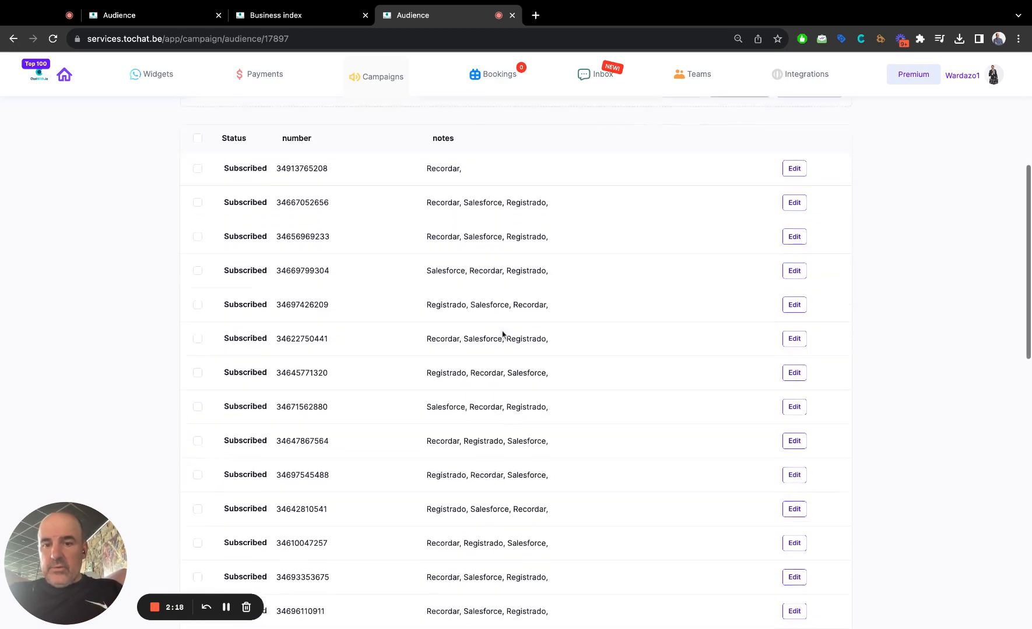
scroll(502, 334, down, 1)
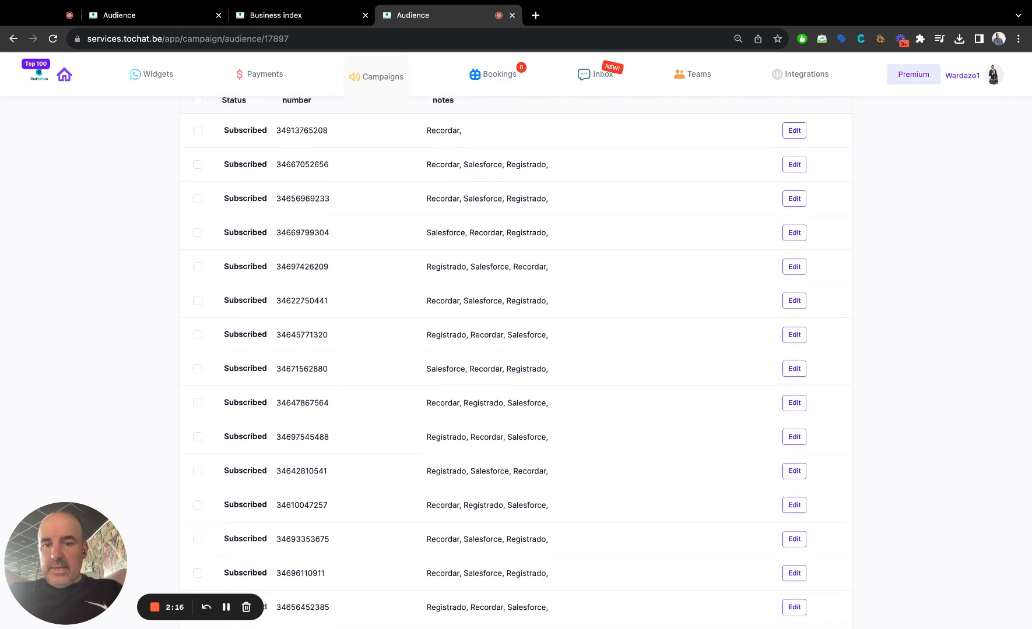
double_click(525, 438)
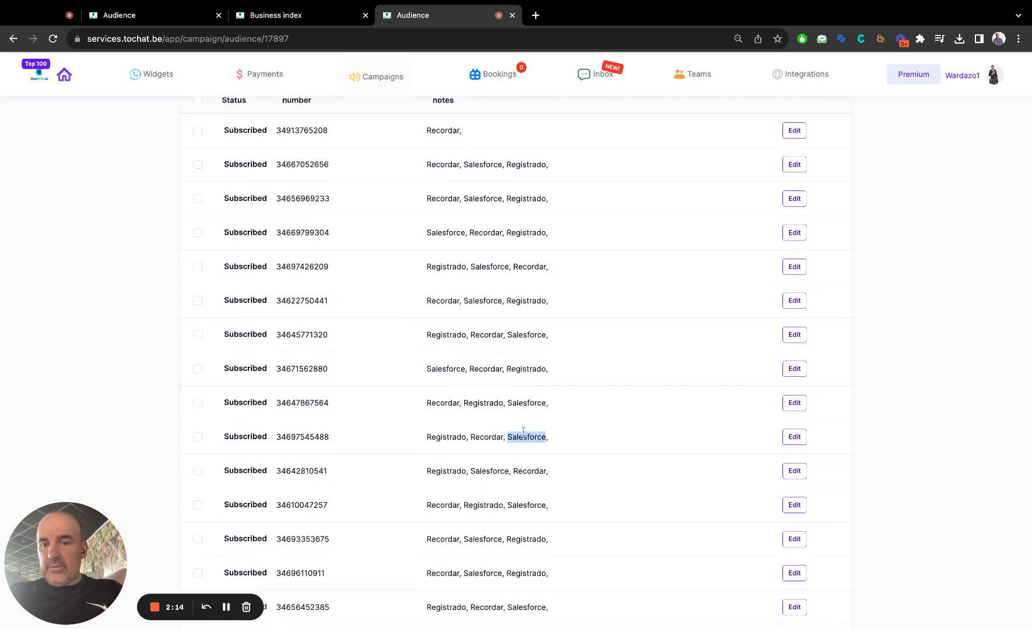
scroll(506, 400, up, 4)
scroll(507, 400, up, 5)
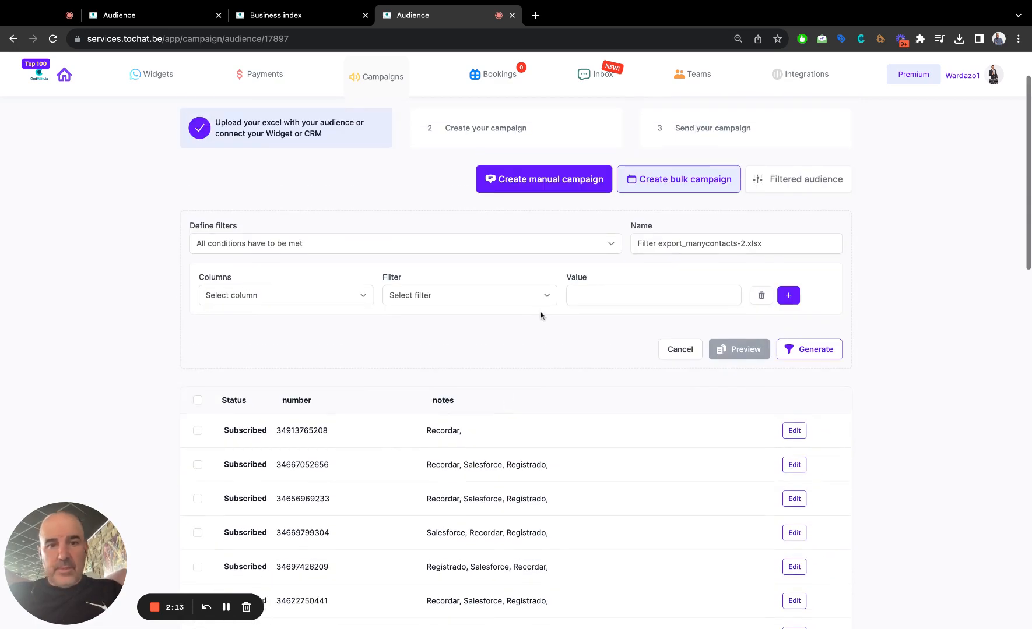
Define an audience filter condition on the Notes column with the Contain filter and the value salesforce.
click(434, 298)
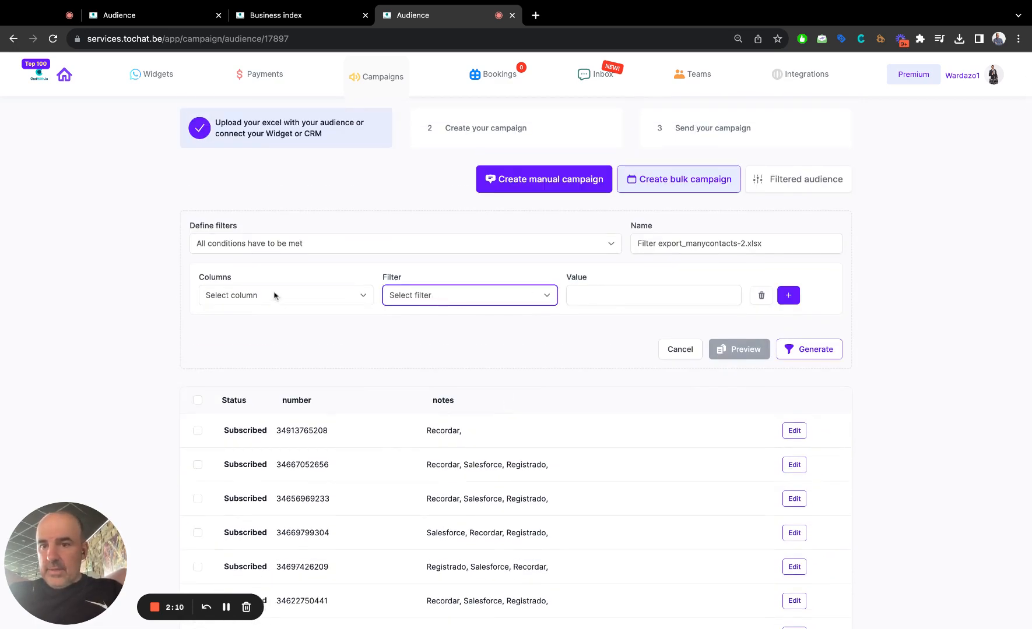
click(276, 295)
click(275, 321)
click(426, 299)
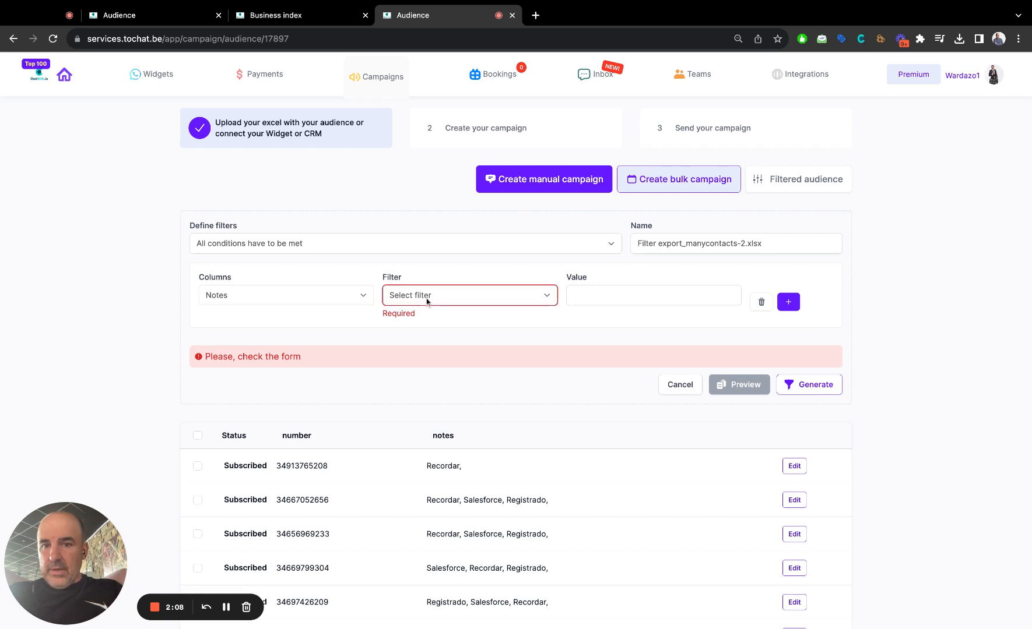
click(428, 308)
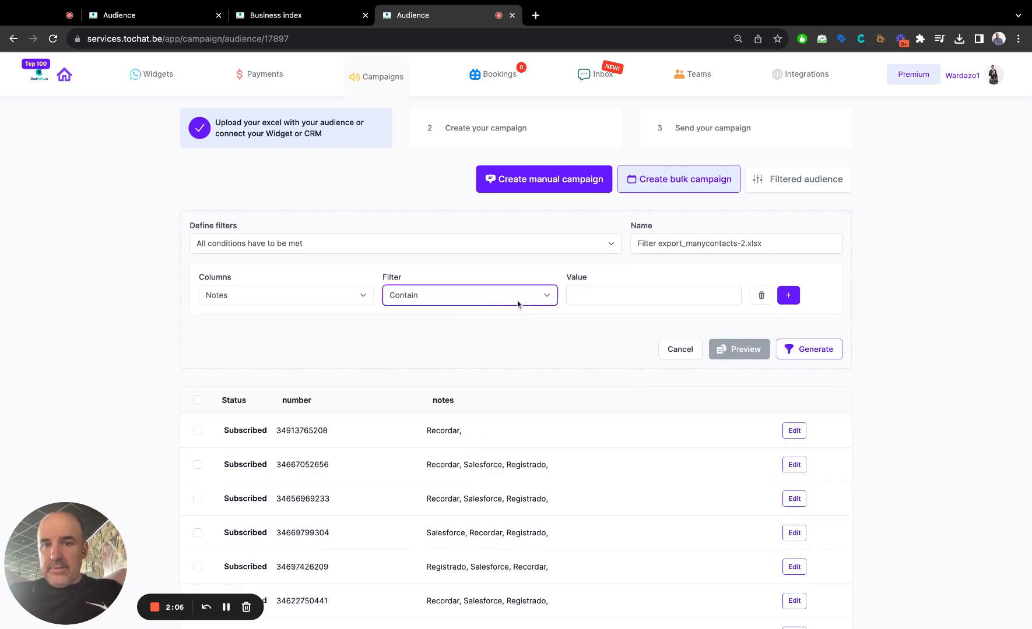
click(581, 295)
text(sal)
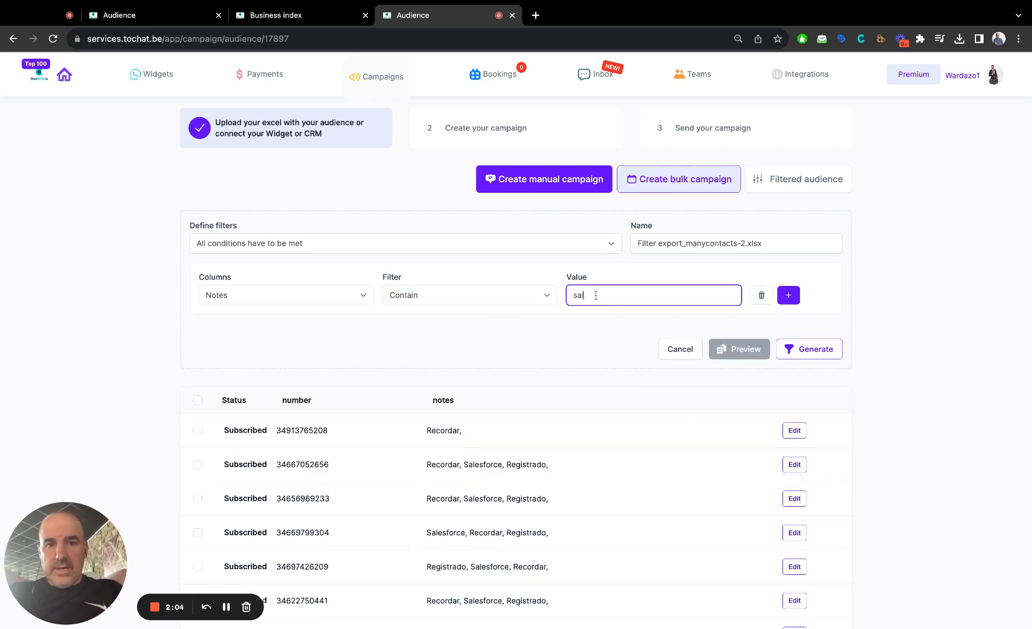
text(esforce)
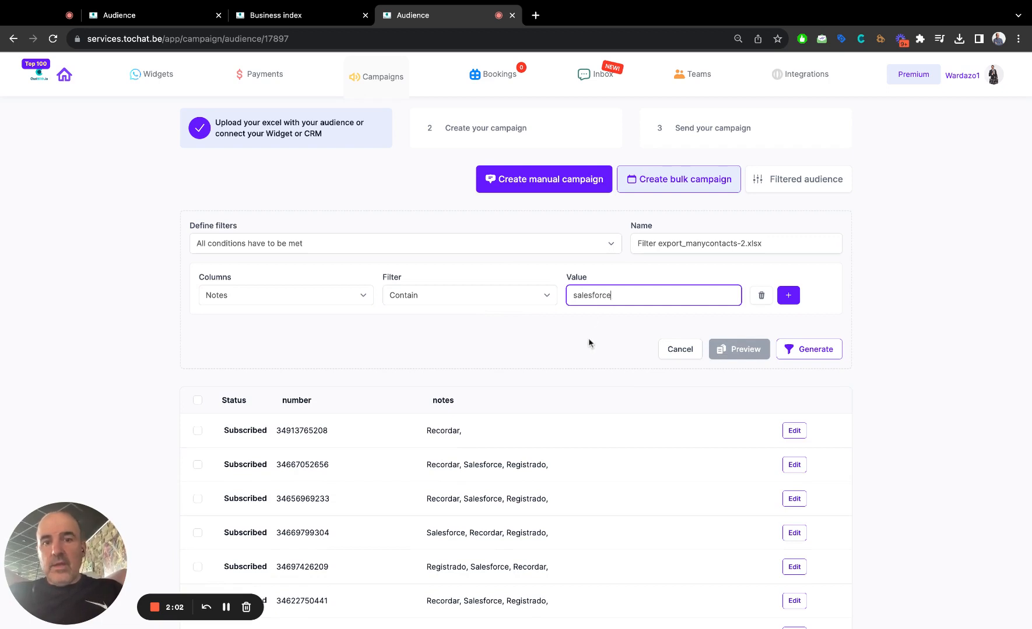
click(590, 341)
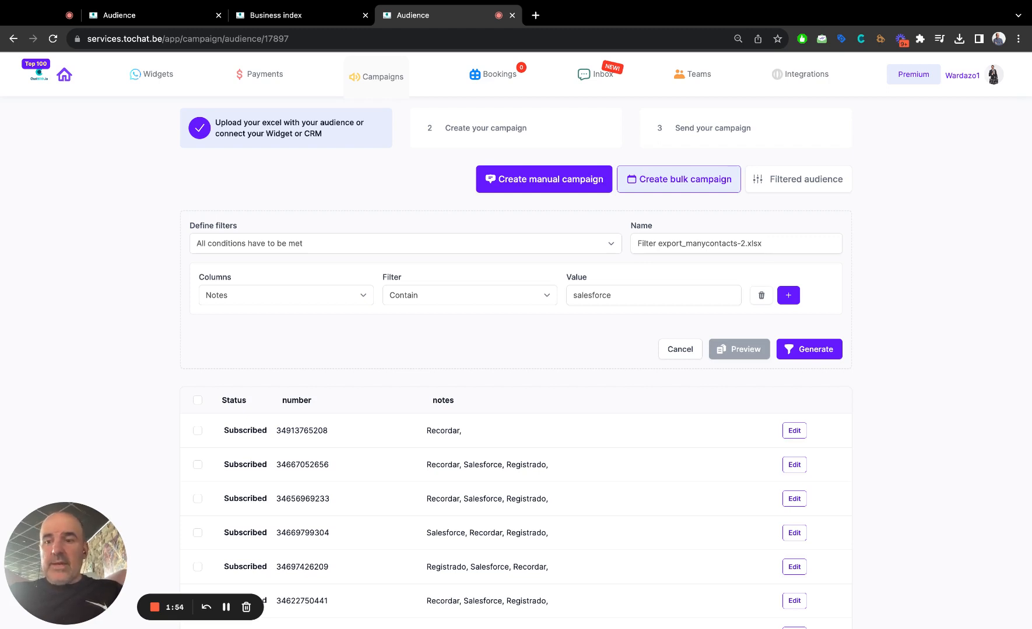
Generate the filtered audience and look through its contacts.
click(809, 350)
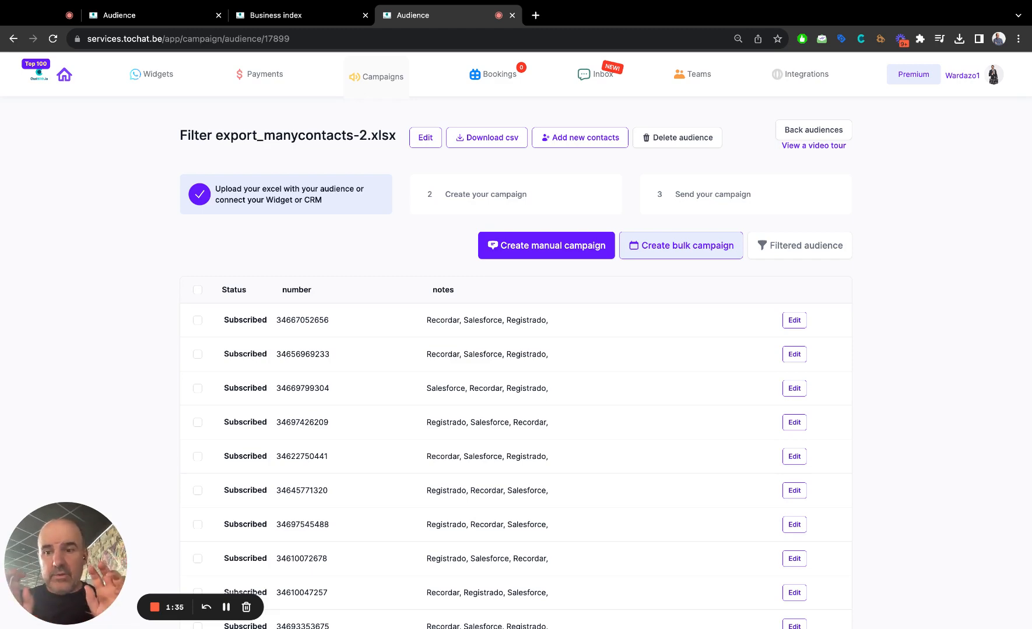
scroll(530, 379, down, 8)
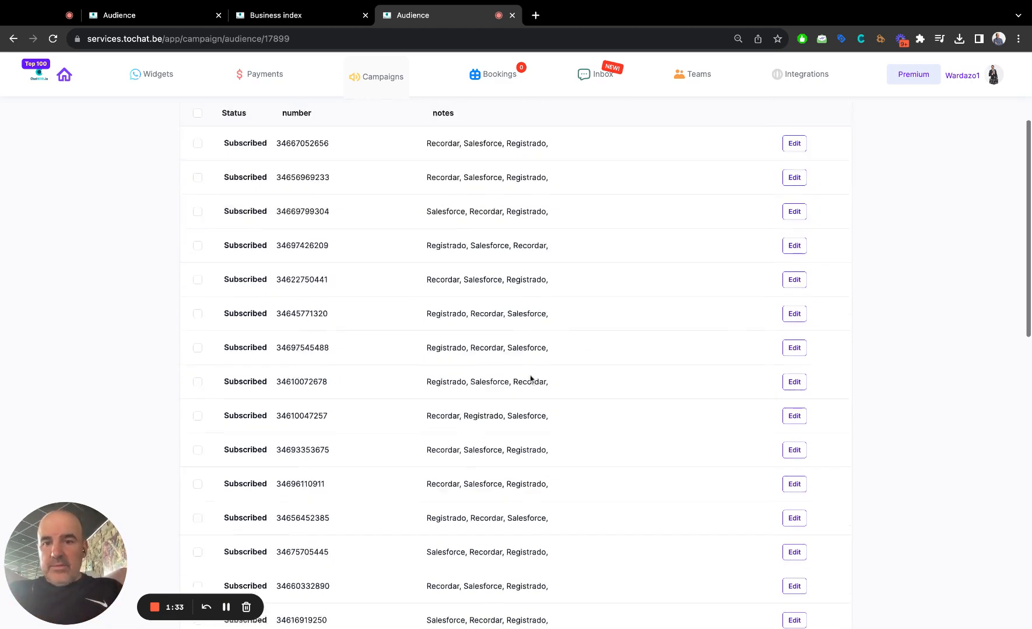
scroll(531, 379, up, 8)
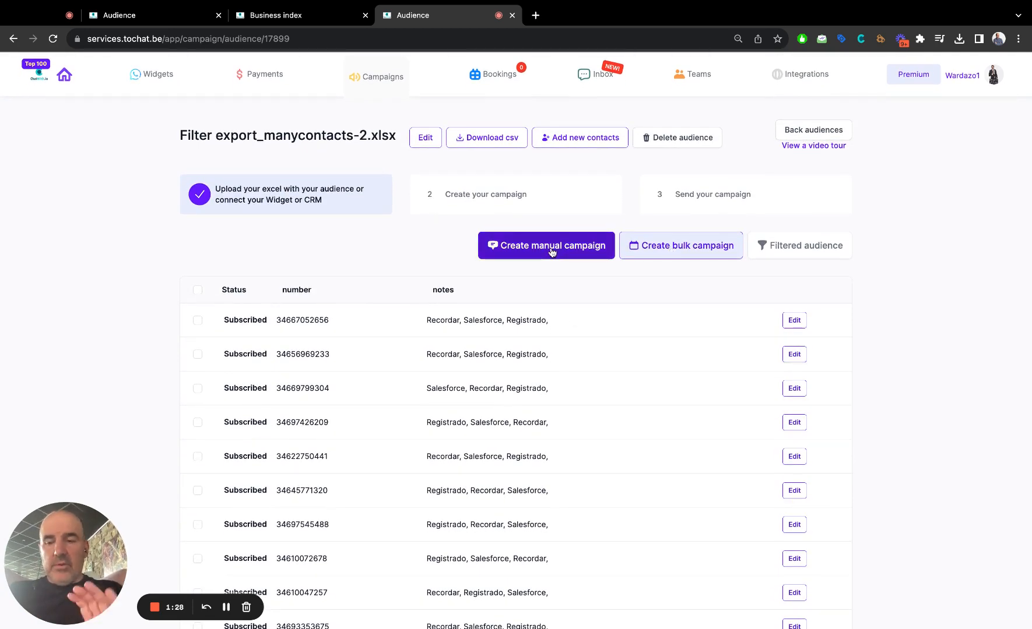
Start a manual campaign for the filtered audience and name it "Welcome to the Webinar for SalesForce users".
click(546, 246)
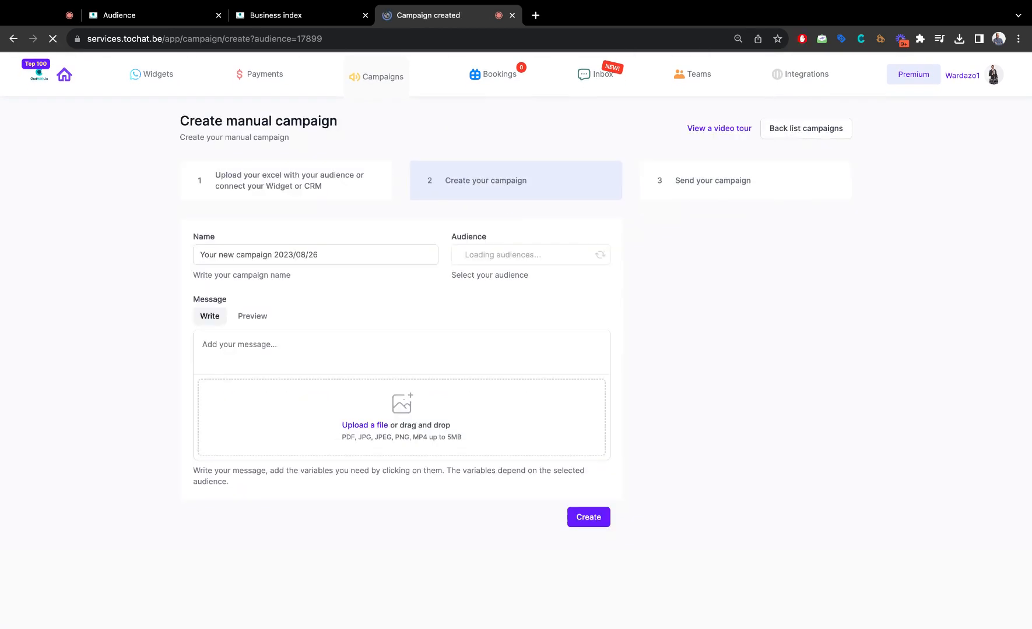
click(291, 256)
key(super+a)
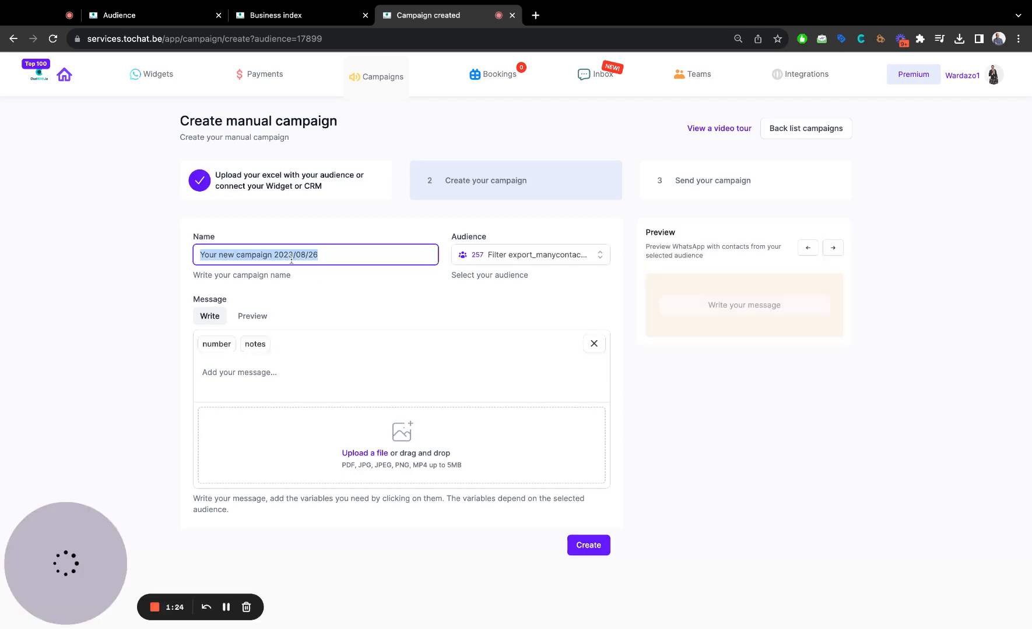
text(Welcome to )
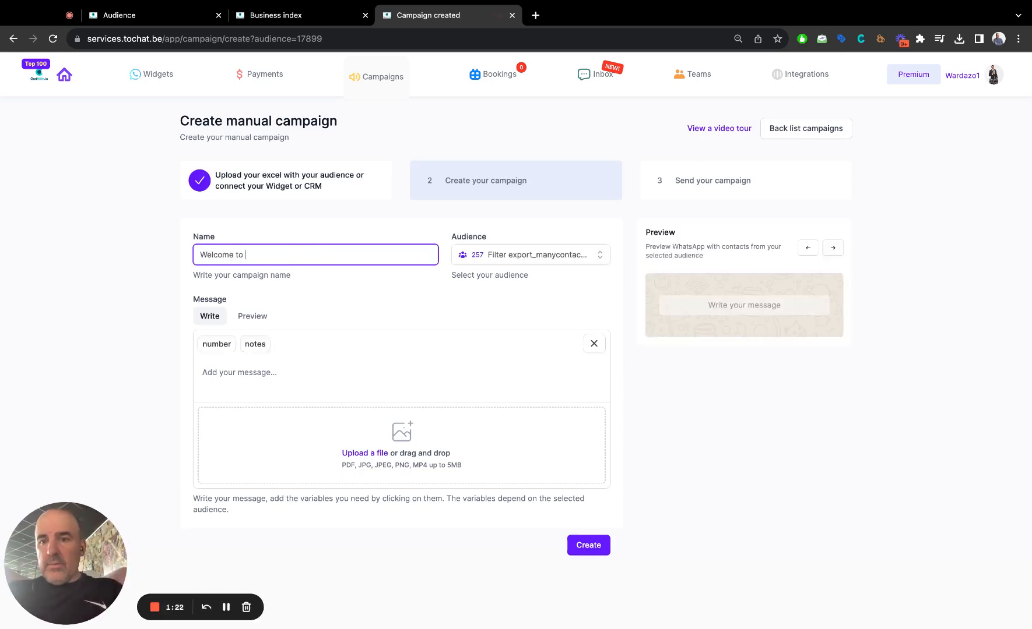
text(the Webinar)
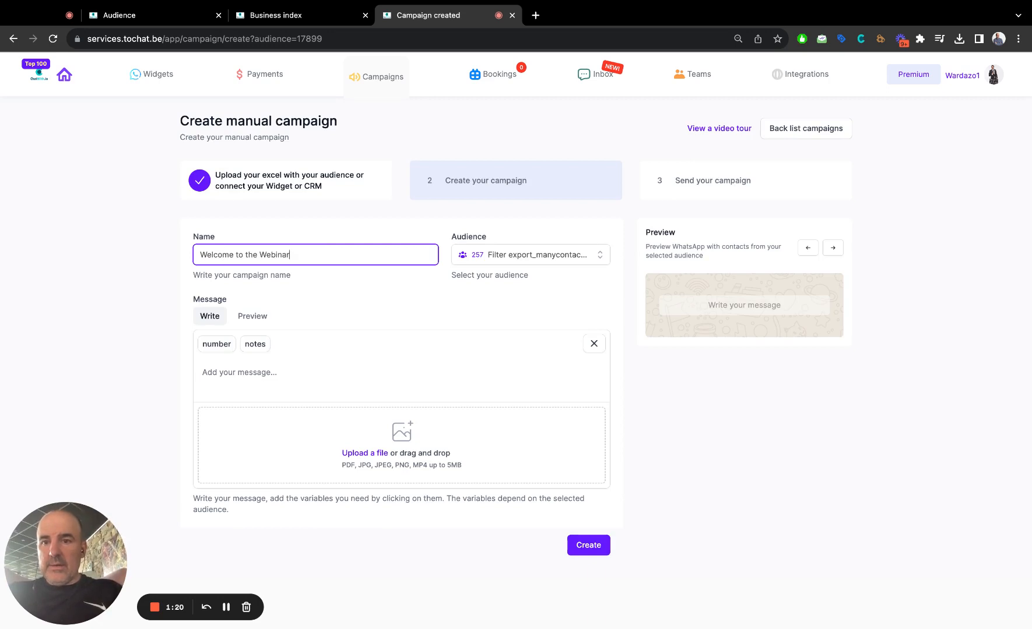
text( for SAI)
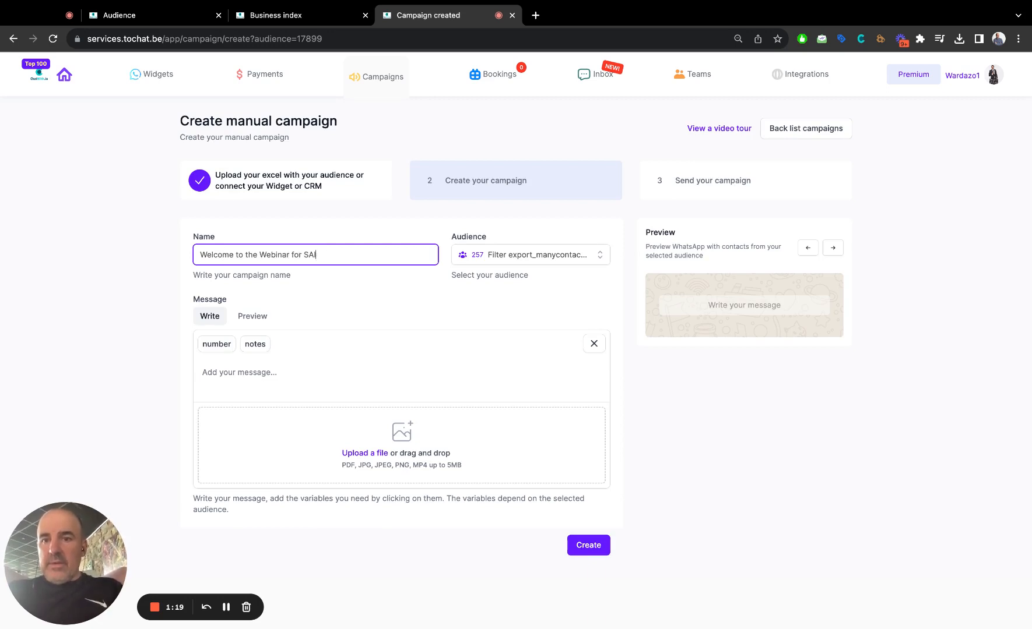
text(es Force users)
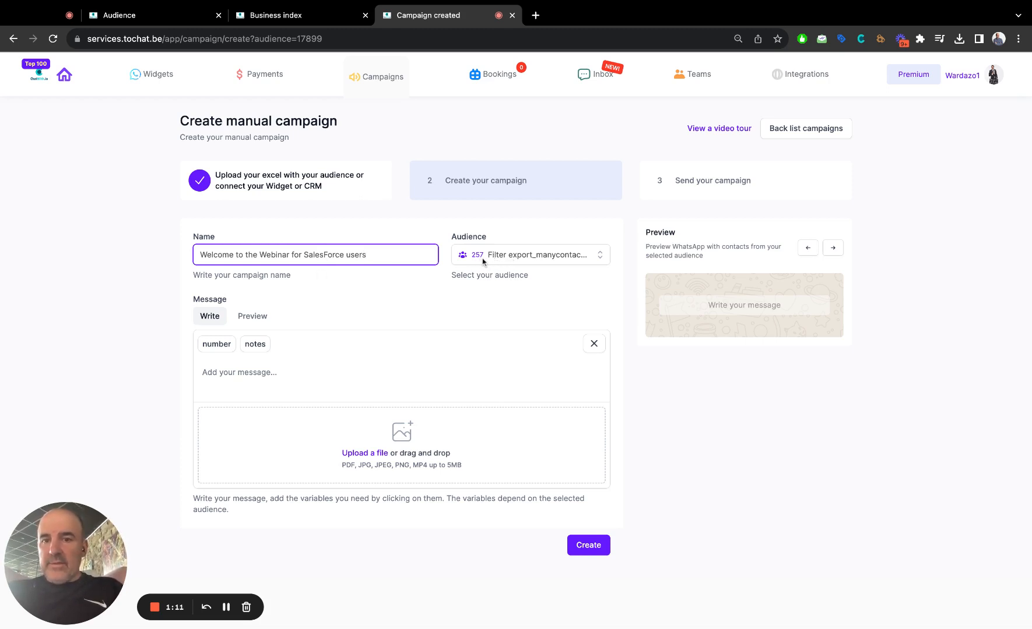
Write the campaign message "Hi, welcome to this webinar. Please join us here next monday." and start a new line below it.
click(259, 375)
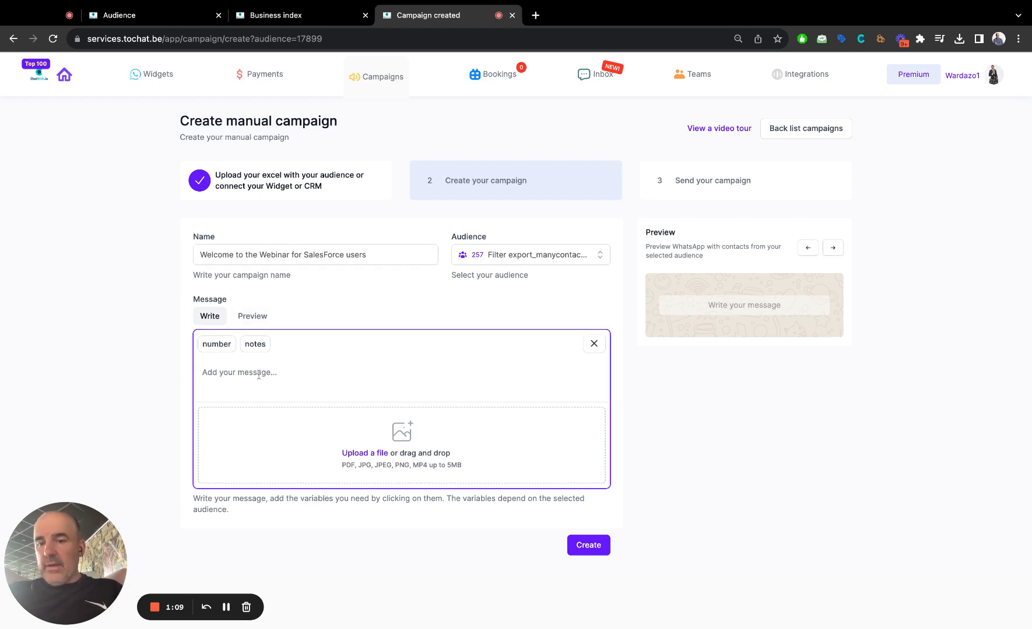
text(Hi, welcom)
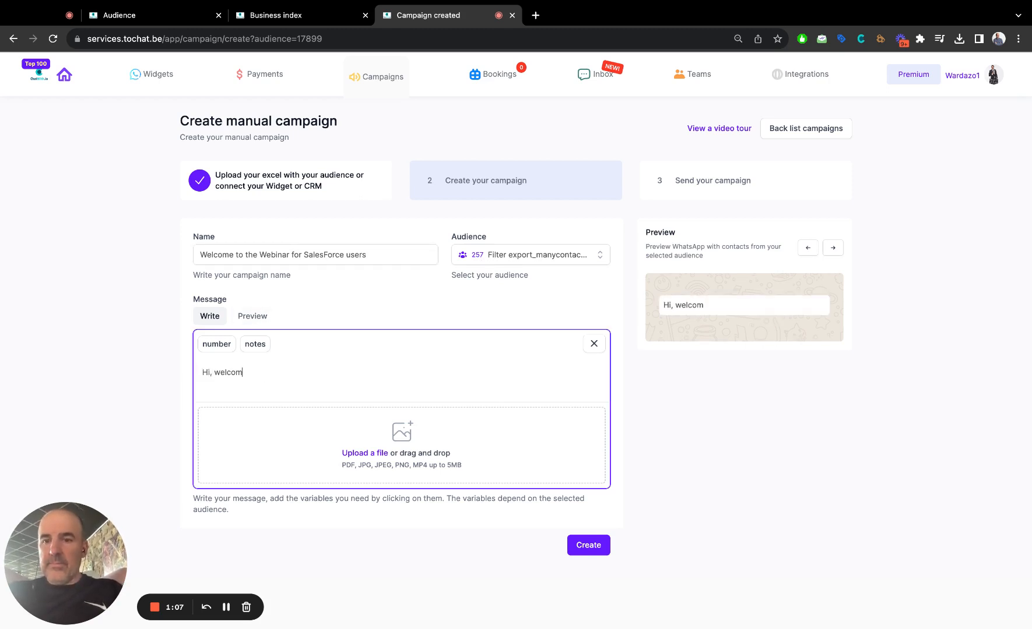
text(e to this webi)
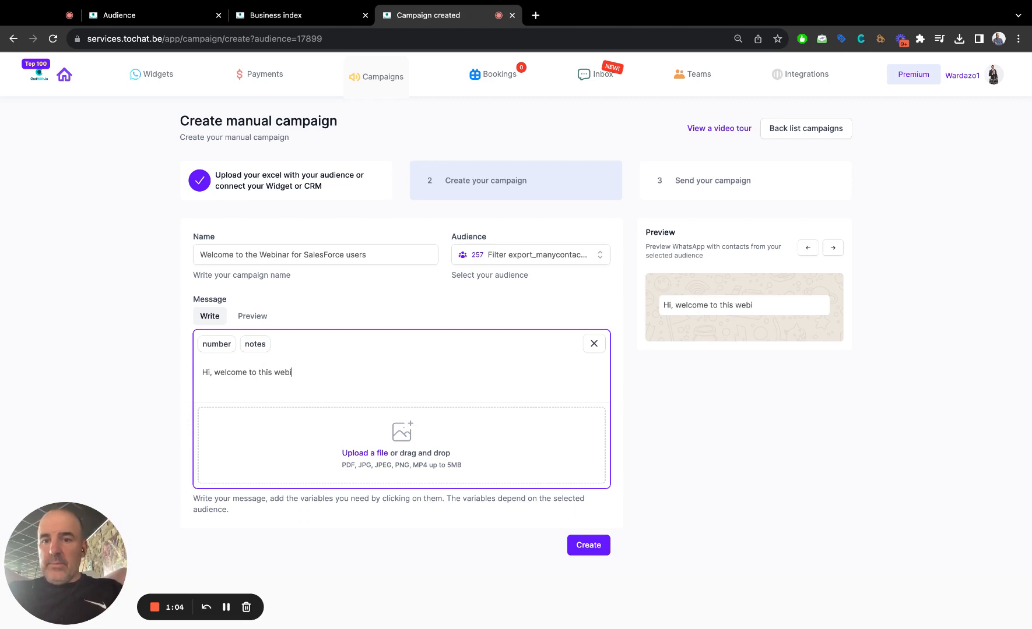
text(nar. Please )
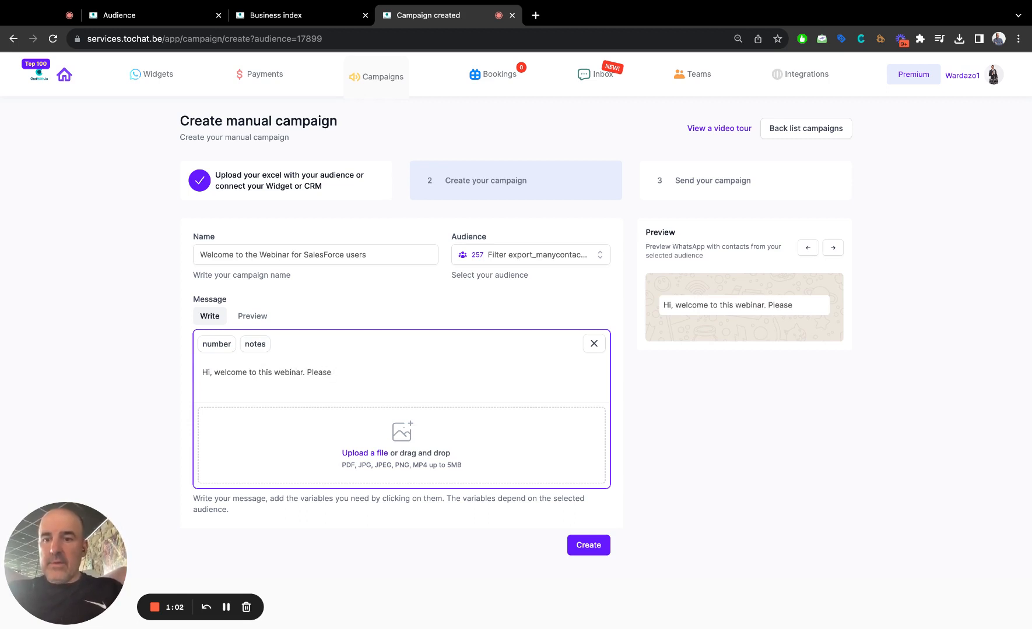
text(join us)
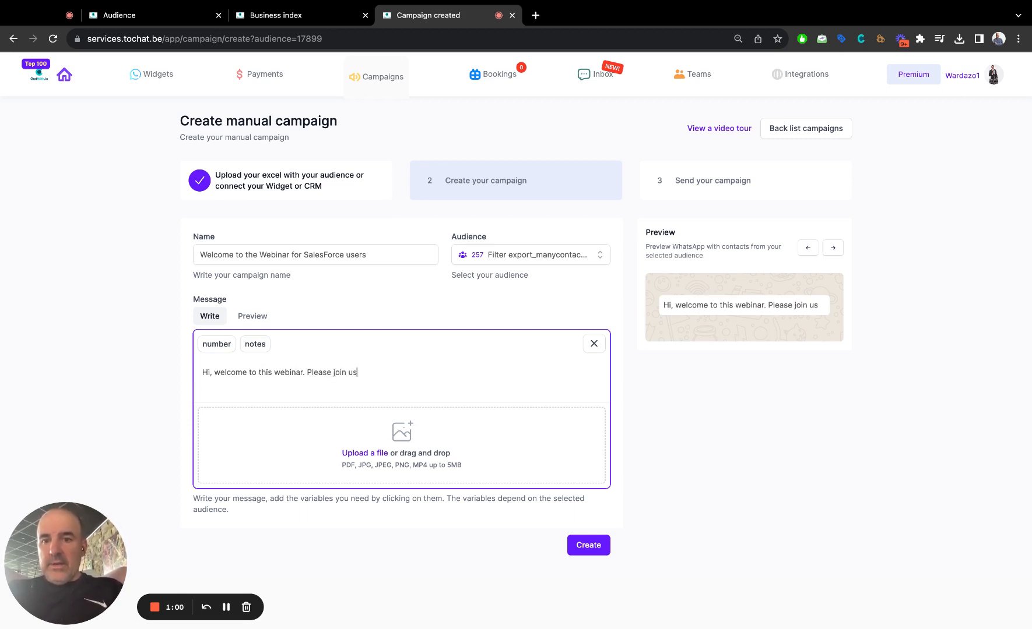
text( here next )
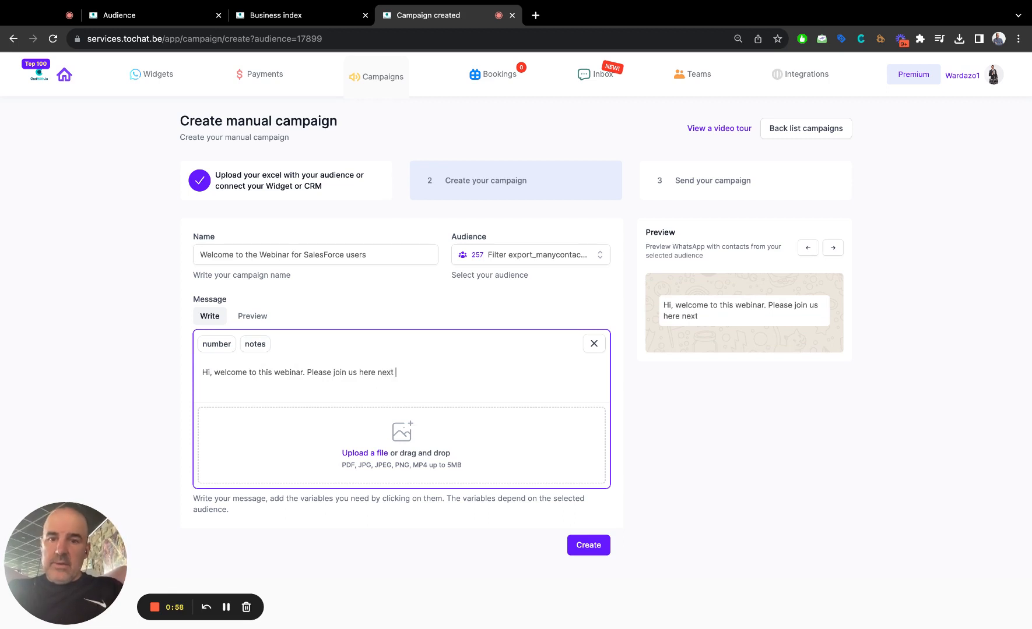
text(monaay.,)
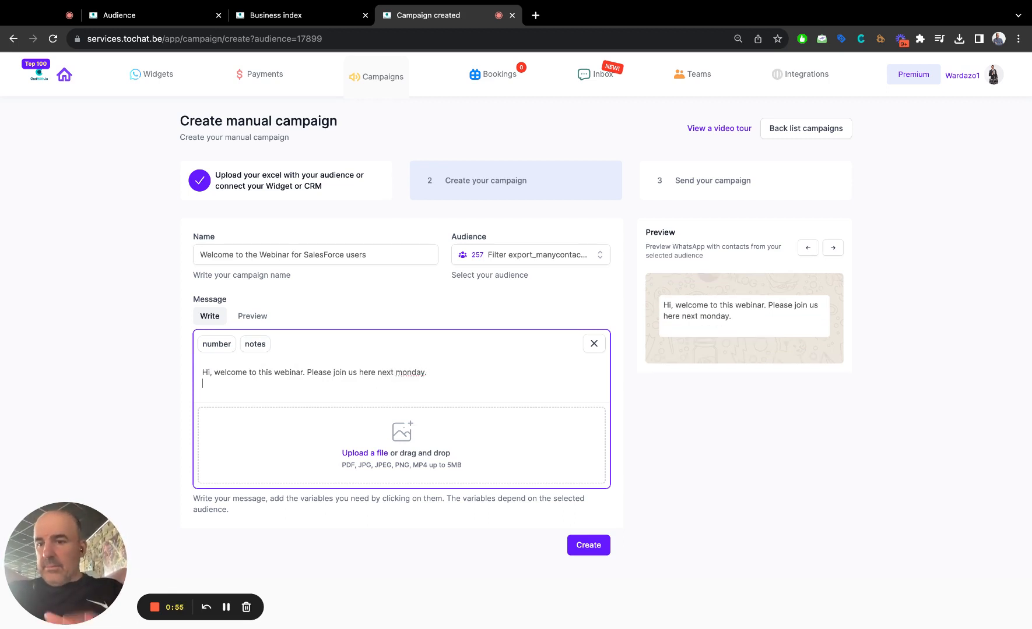
key(ctrl+t)
text(goog)
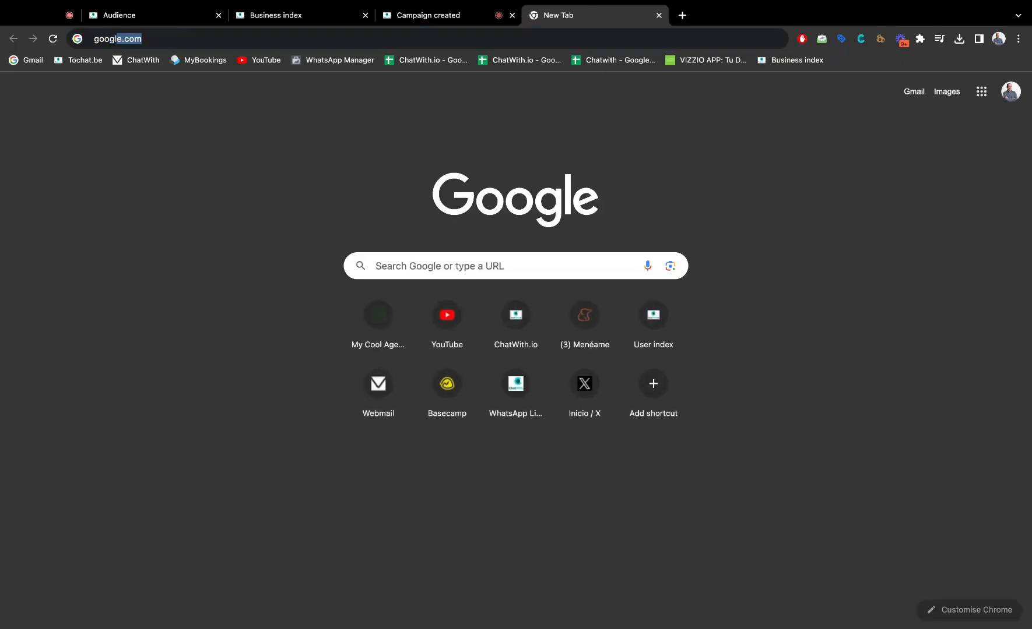
key(Return)
key(ctrl+l)
key(ctrl+c)
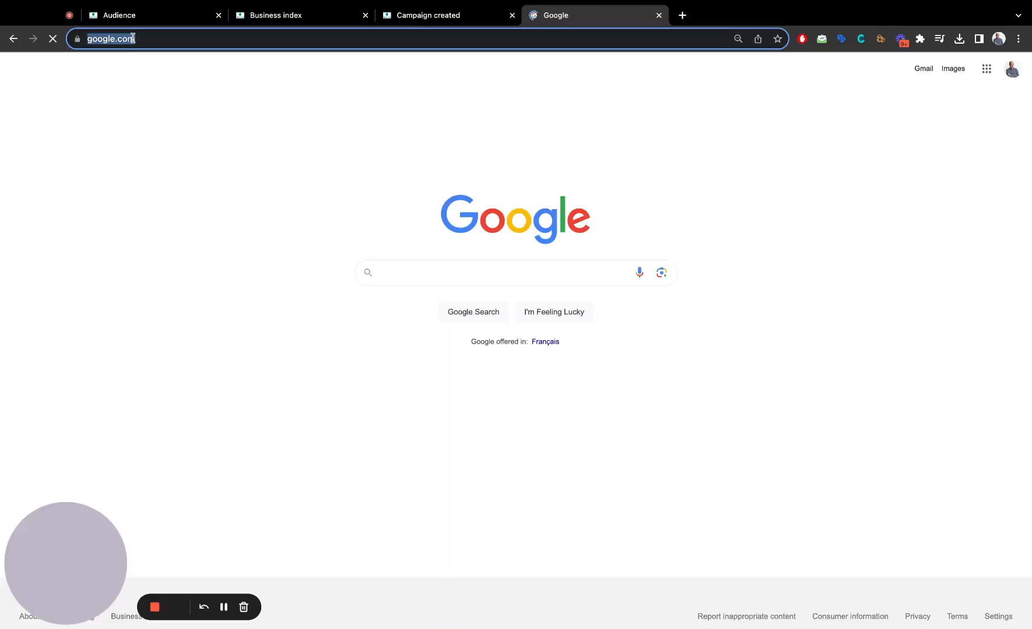
key(ctrl+w)
key(ctrl+v)
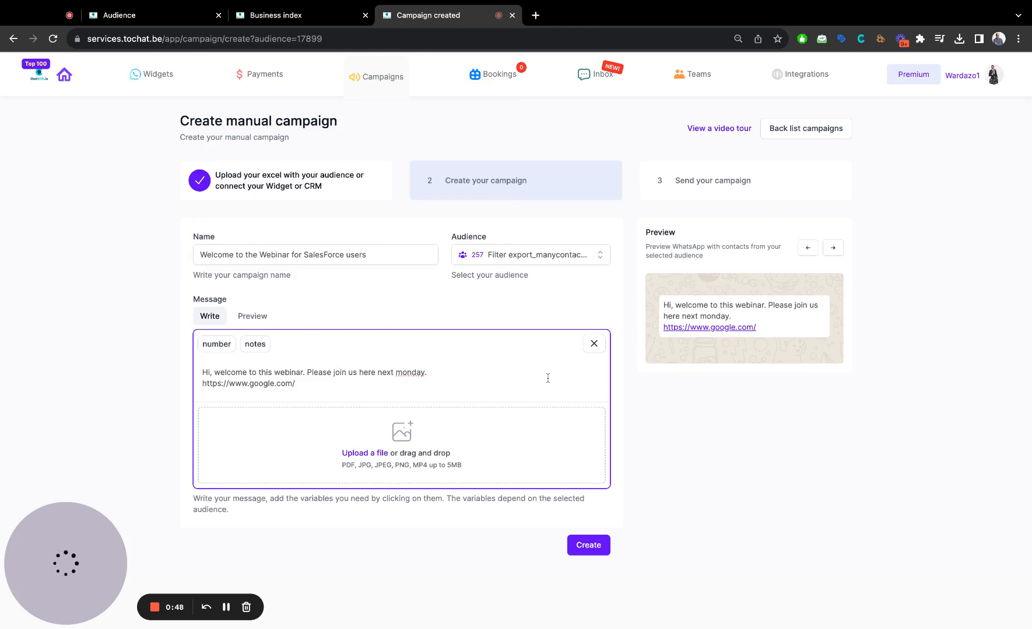
Attach the image mas-alcance-publicaciones.jpg to the campaign message.
click(388, 456)
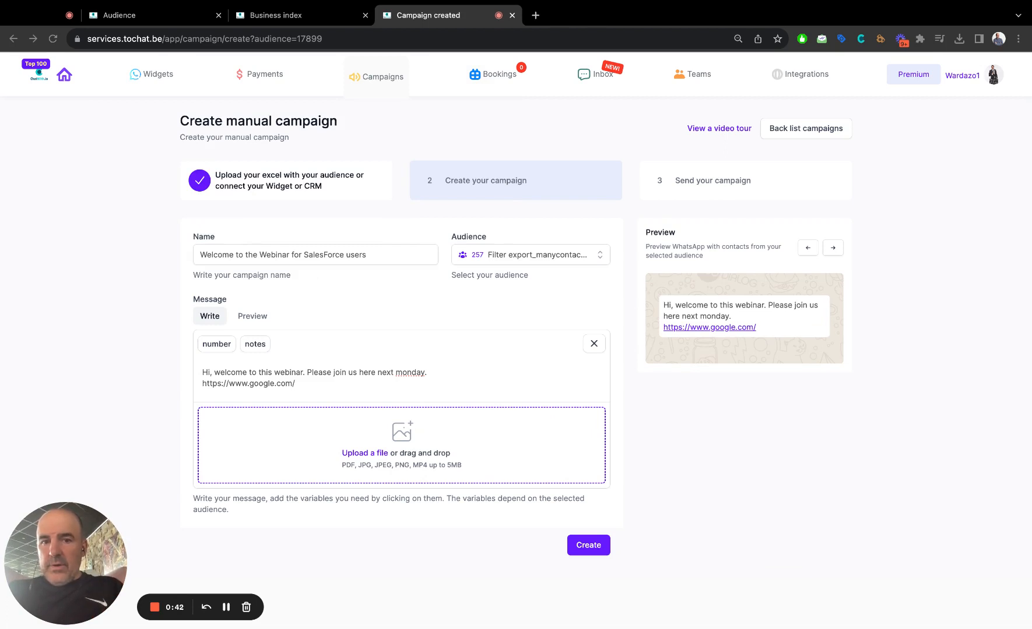
click(559, 401)
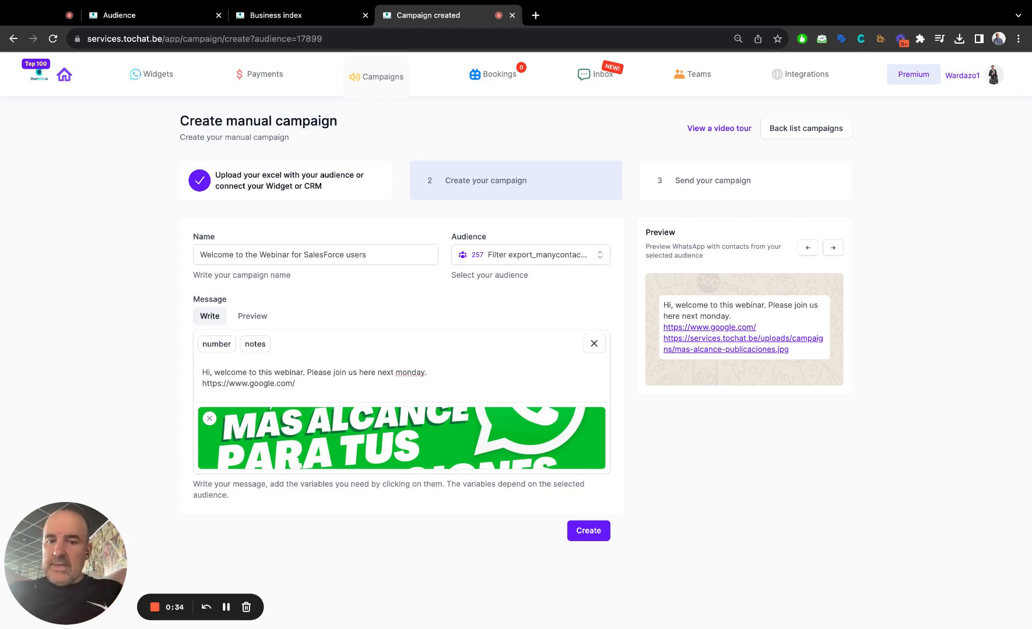
Correct the weekday in the message to "Monday" and create the campaign.
scroll(521, 514, down, 2)
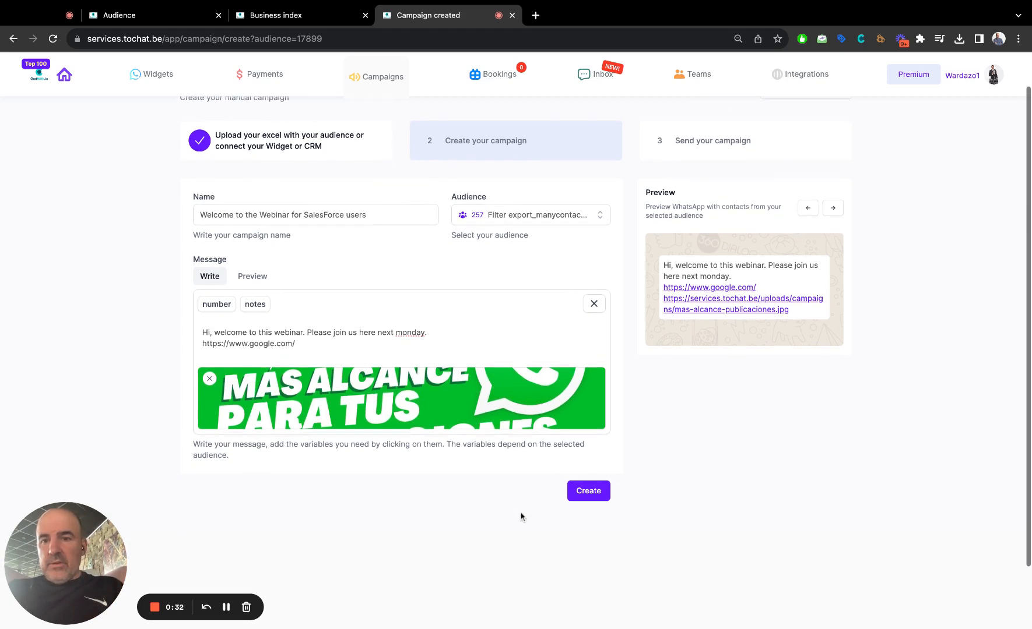
click(434, 332)
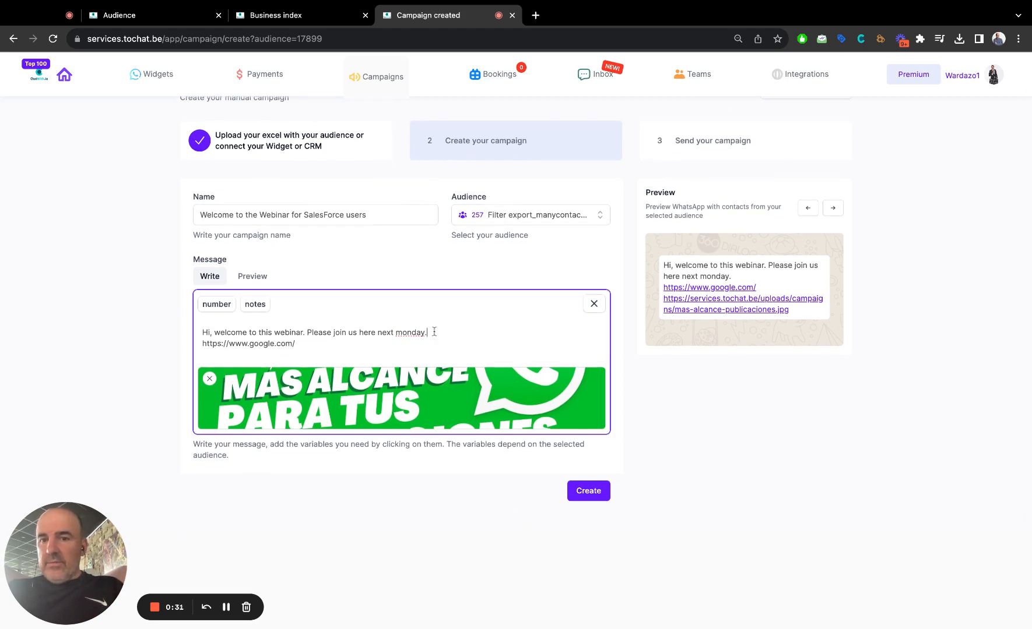
double_click(403, 333)
text(Monday)
click(600, 491)
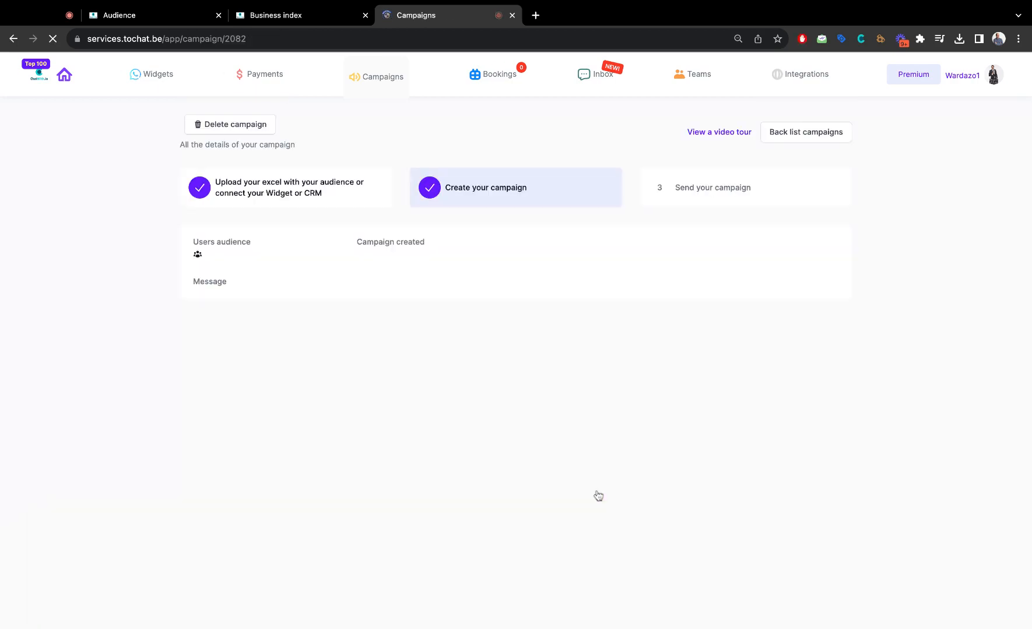
Look through the campaign's contact list and open the WhatsApp direct send for the first contact.
scroll(477, 418, down, 1)
scroll(475, 417, down, 5)
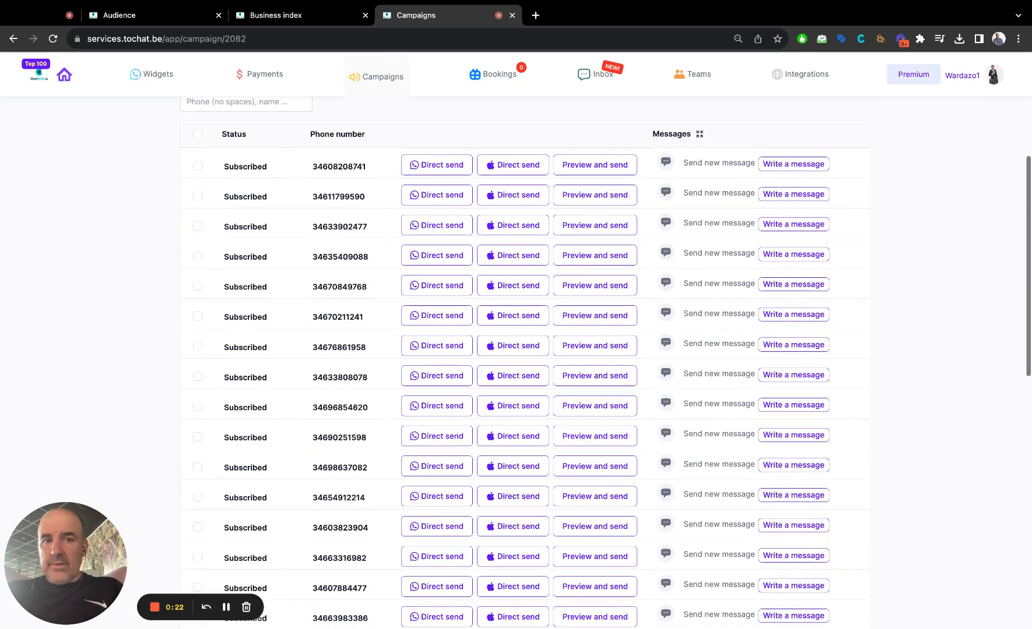
scroll(451, 340, up, 2)
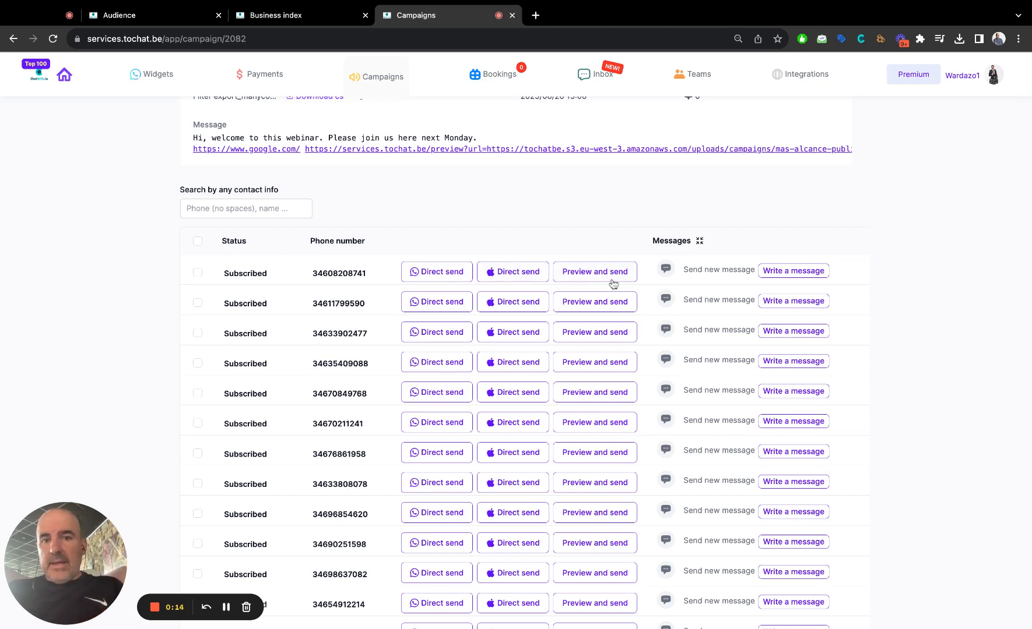
click(442, 274)
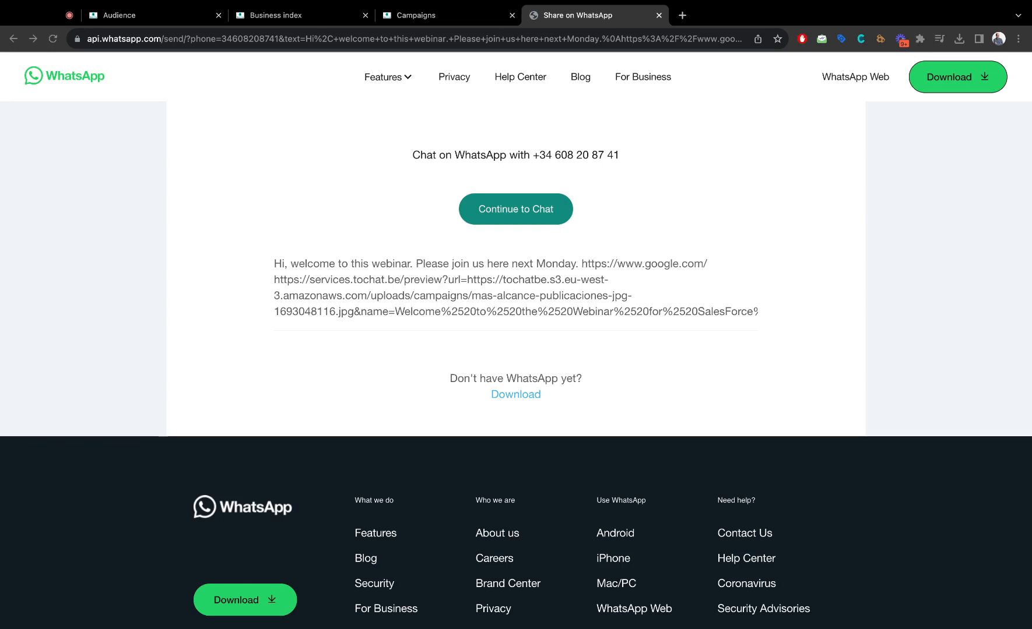